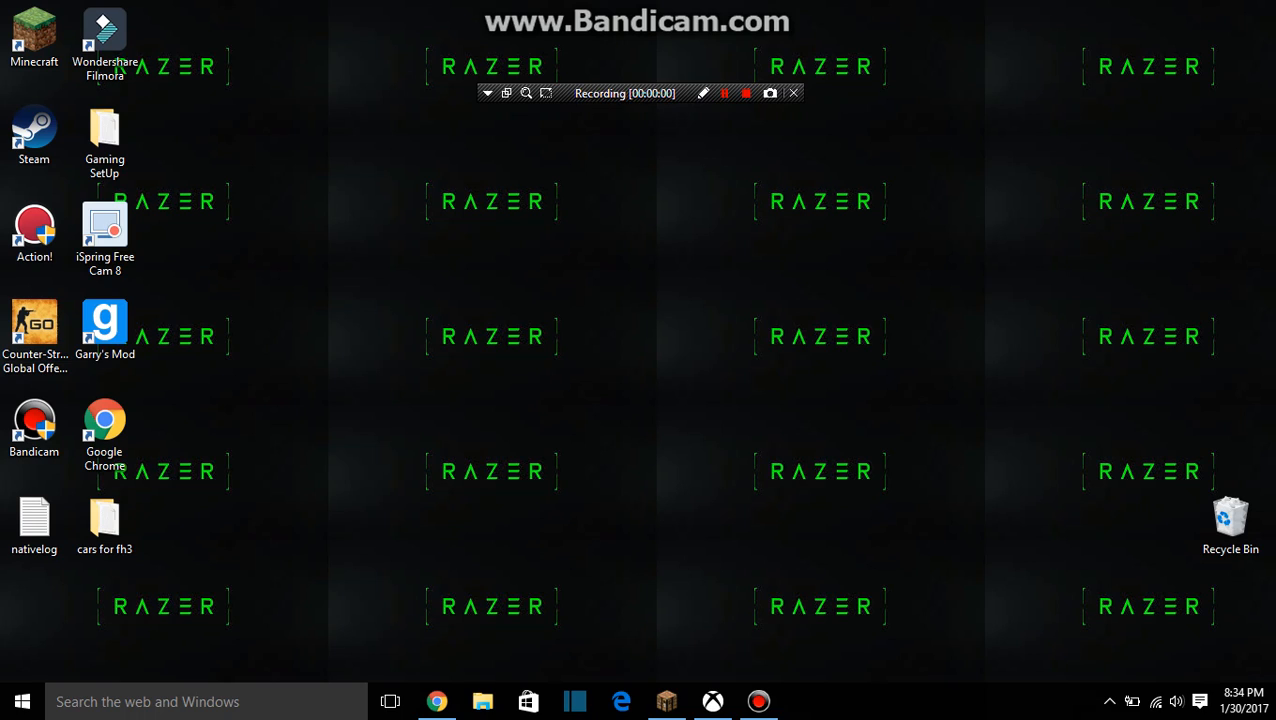
# Move the iSpring Free Cam 8 shortcut to the desktop centre and clear its selection.
pyautogui.moveTo(105, 235); pyautogui.dragTo(527, 330)
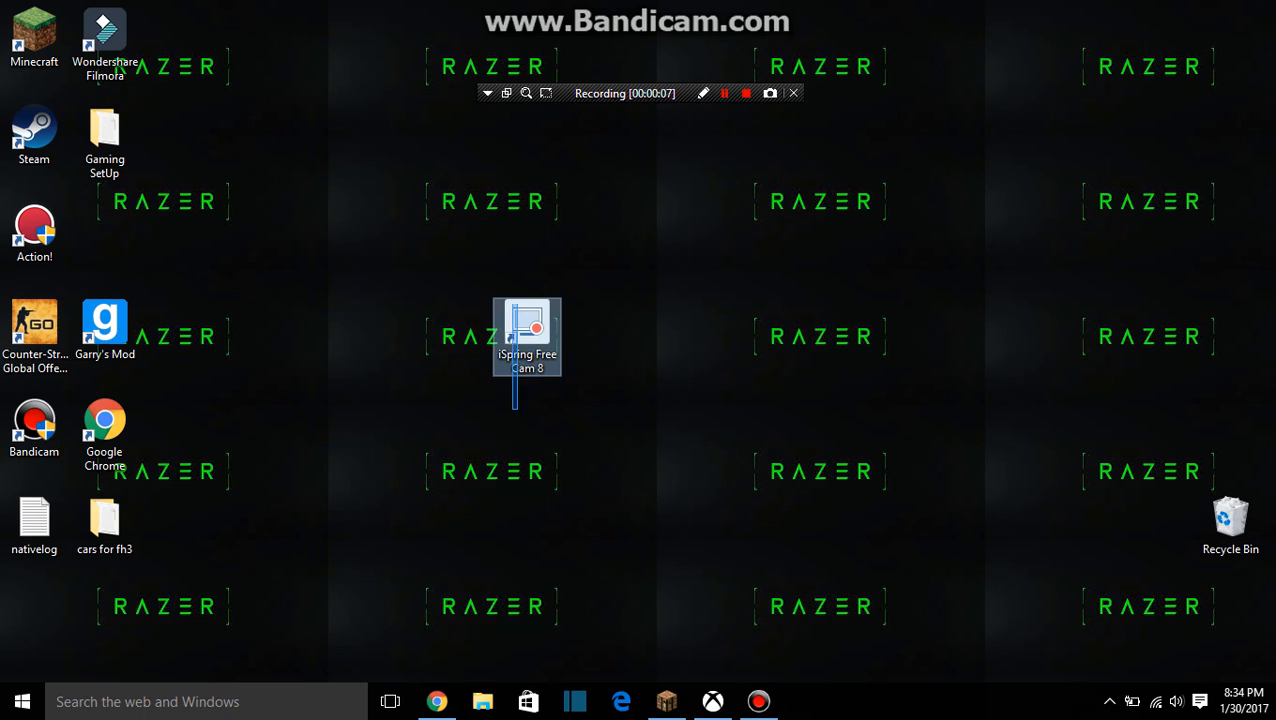
pyautogui.moveTo(514, 408); pyautogui.dragTo(742, 250)
pyautogui.press('Escape')
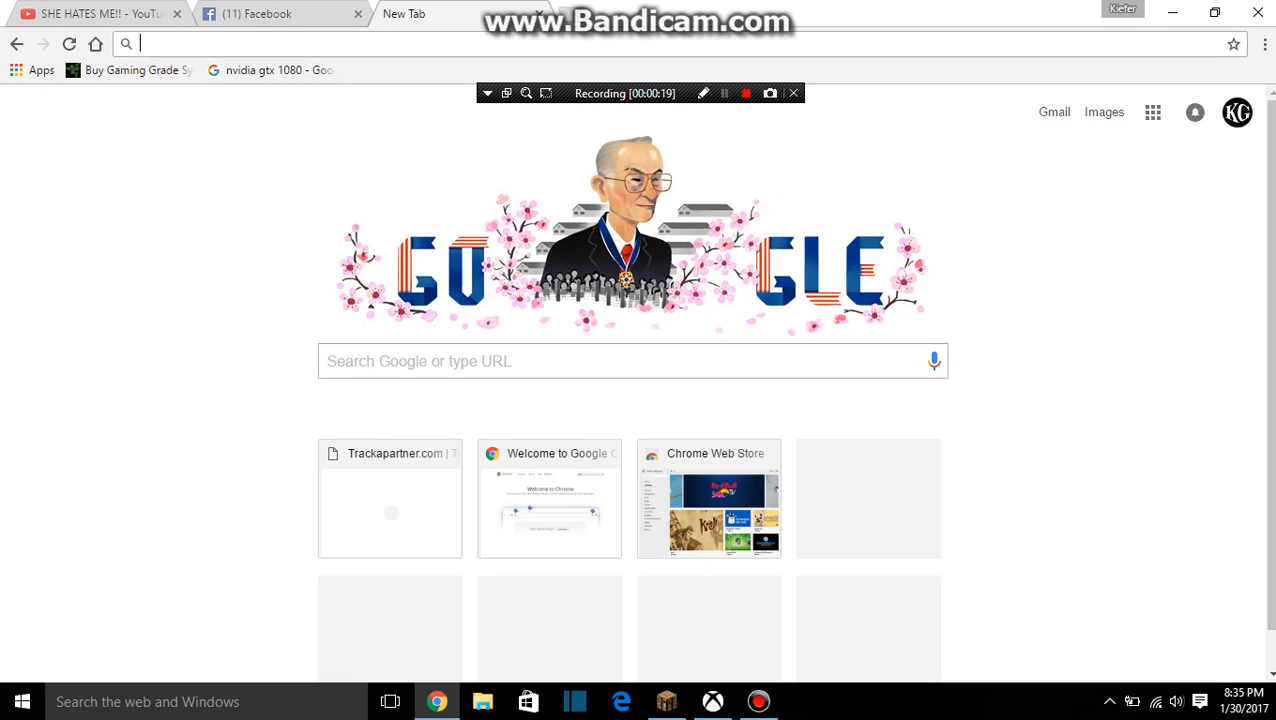
pyautogui.write('i')
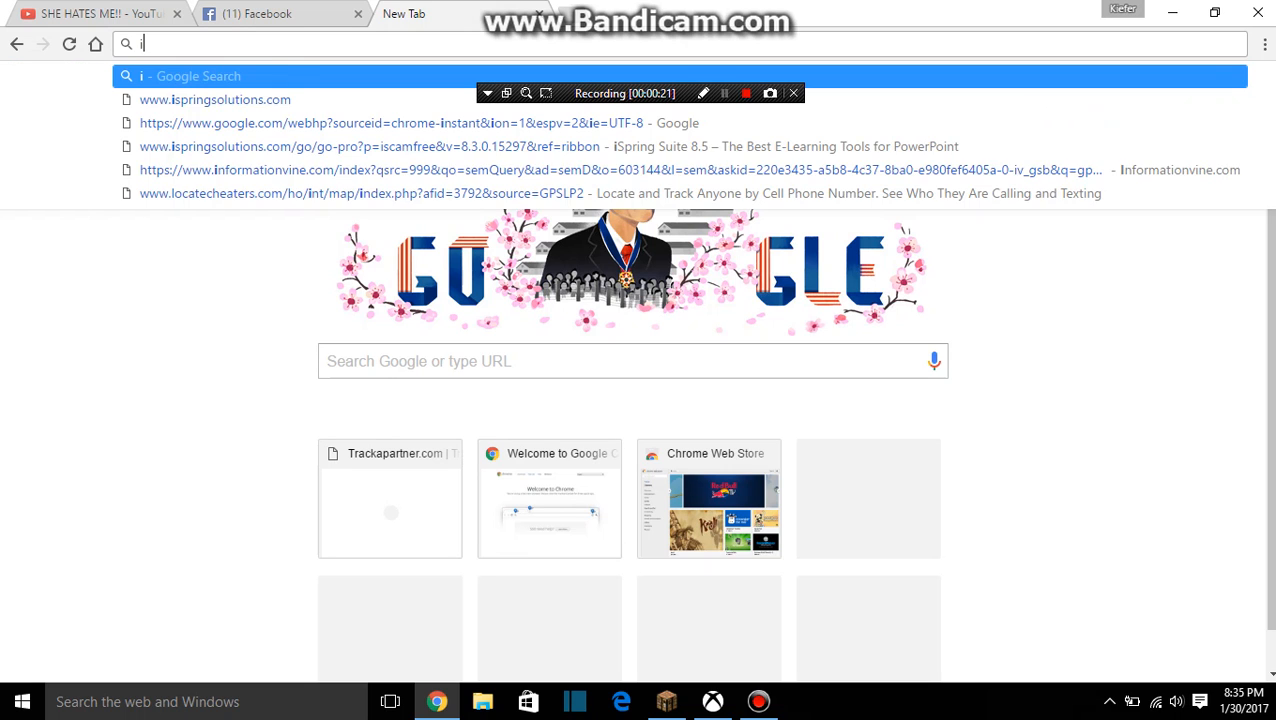
pyautogui.write('spring')
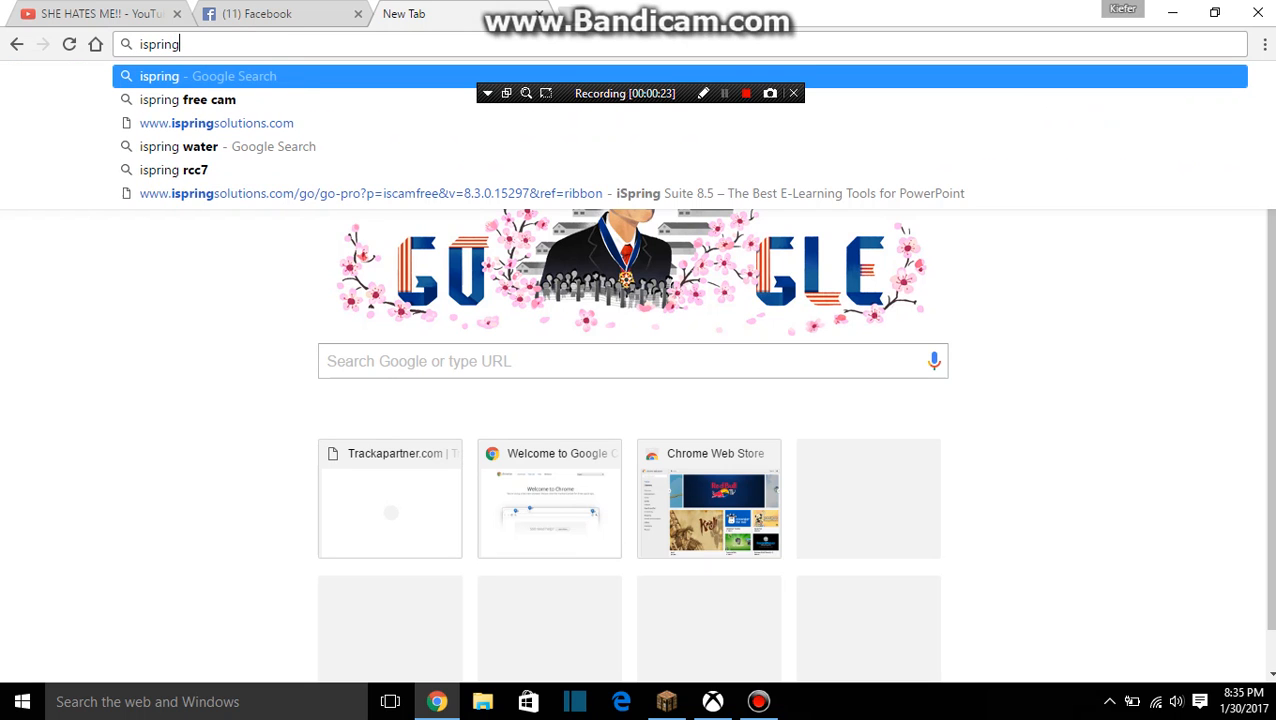
pyautogui.write('freecam')
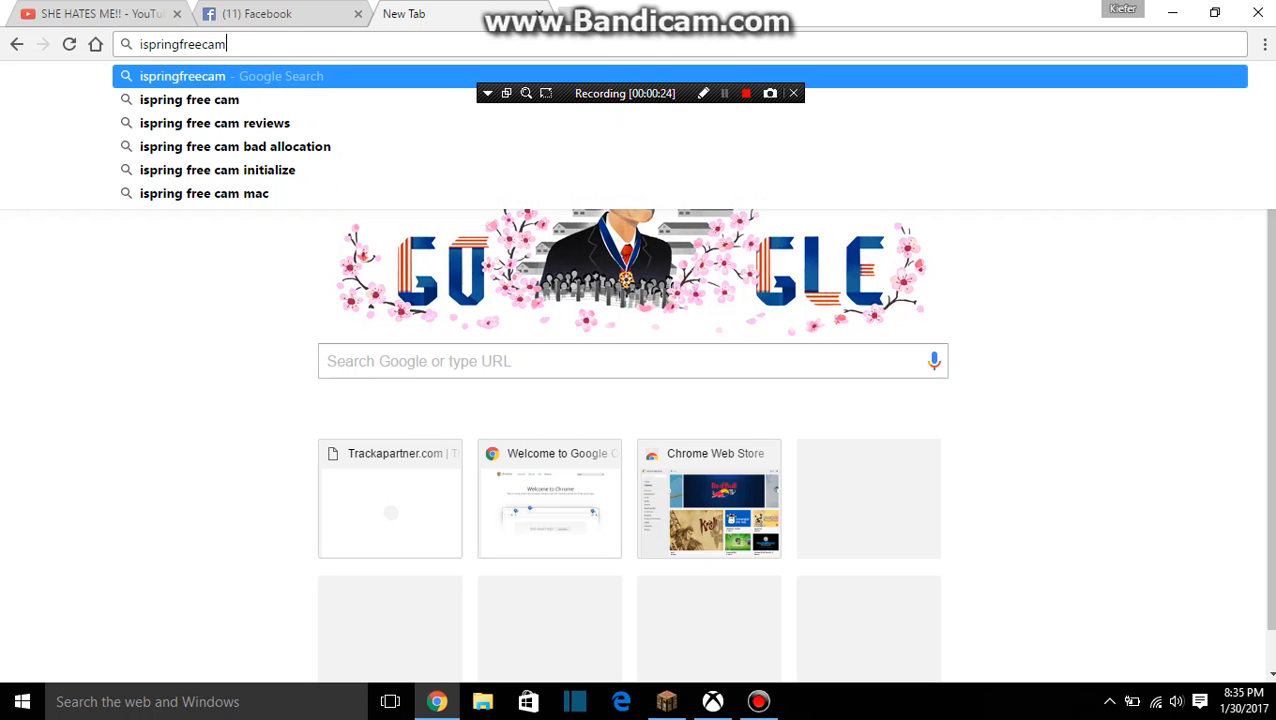
pyautogui.write('8')
# Run the ispringfreecam8 search and open the wapkatube 'How To Record Your Screen' result.
pyautogui.press('Return')
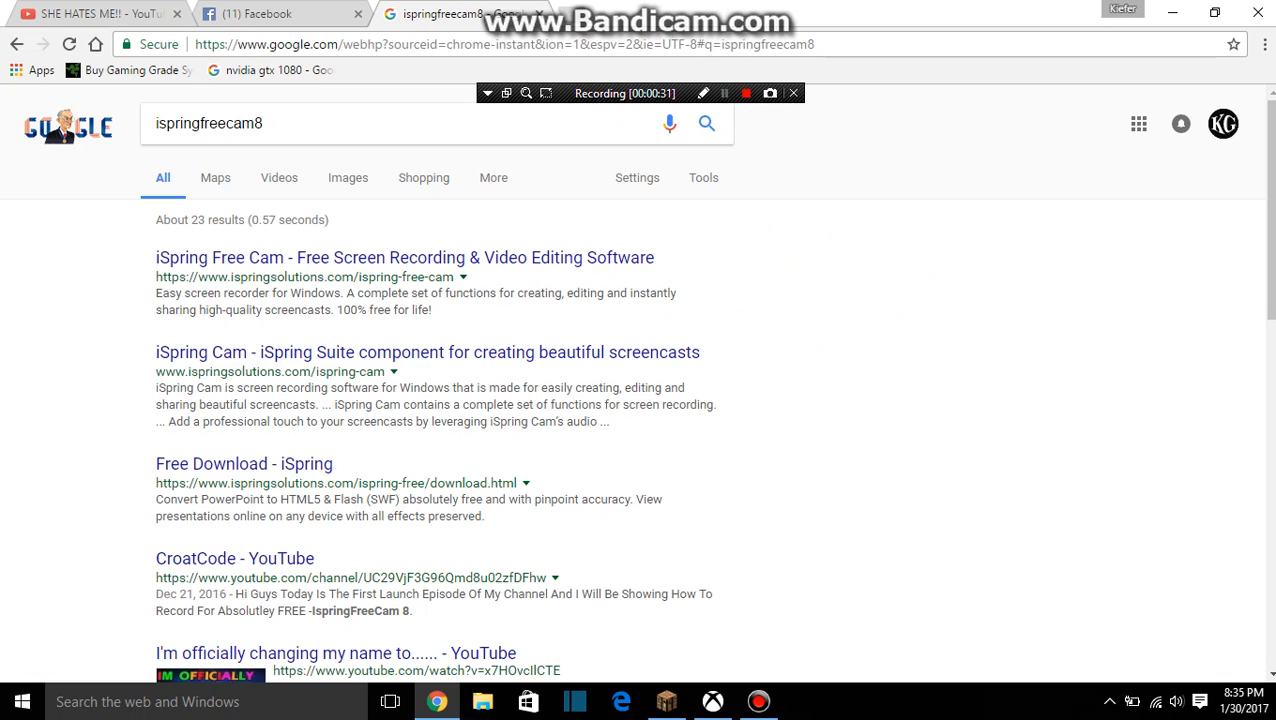
pyautogui.scroll(-5, 400, 450)
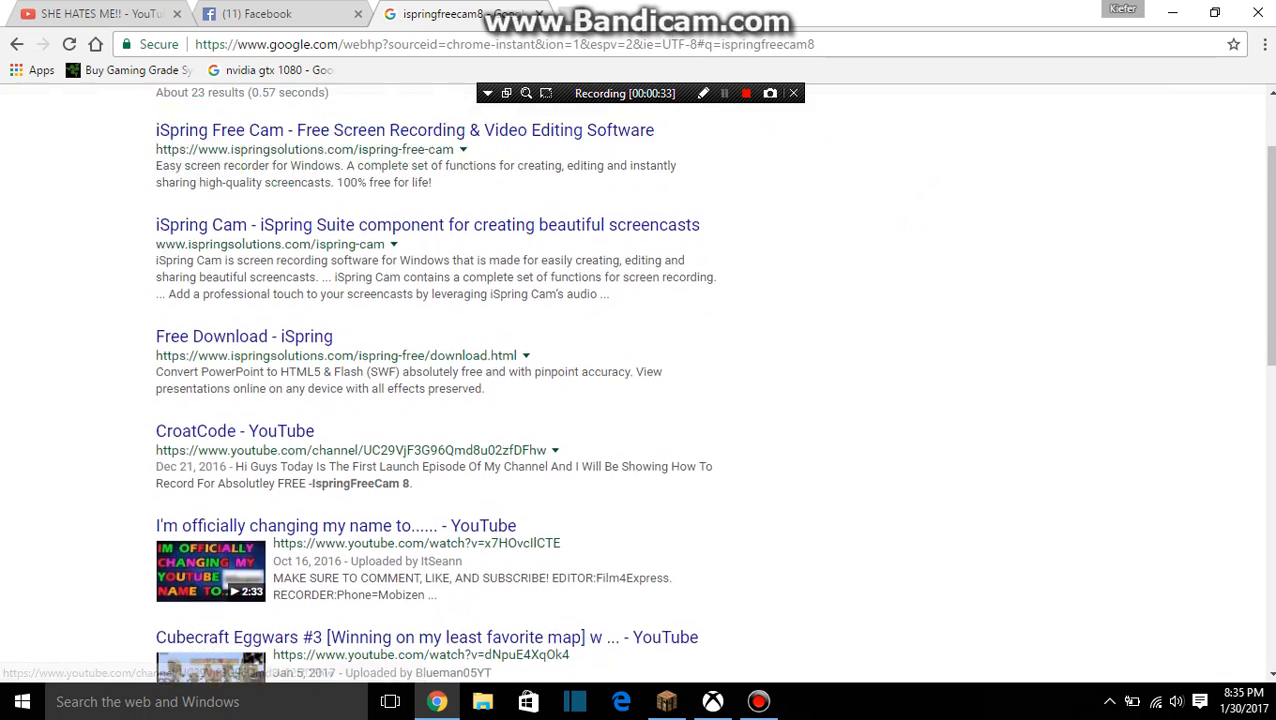
pyautogui.scroll(-3, 400, 400)
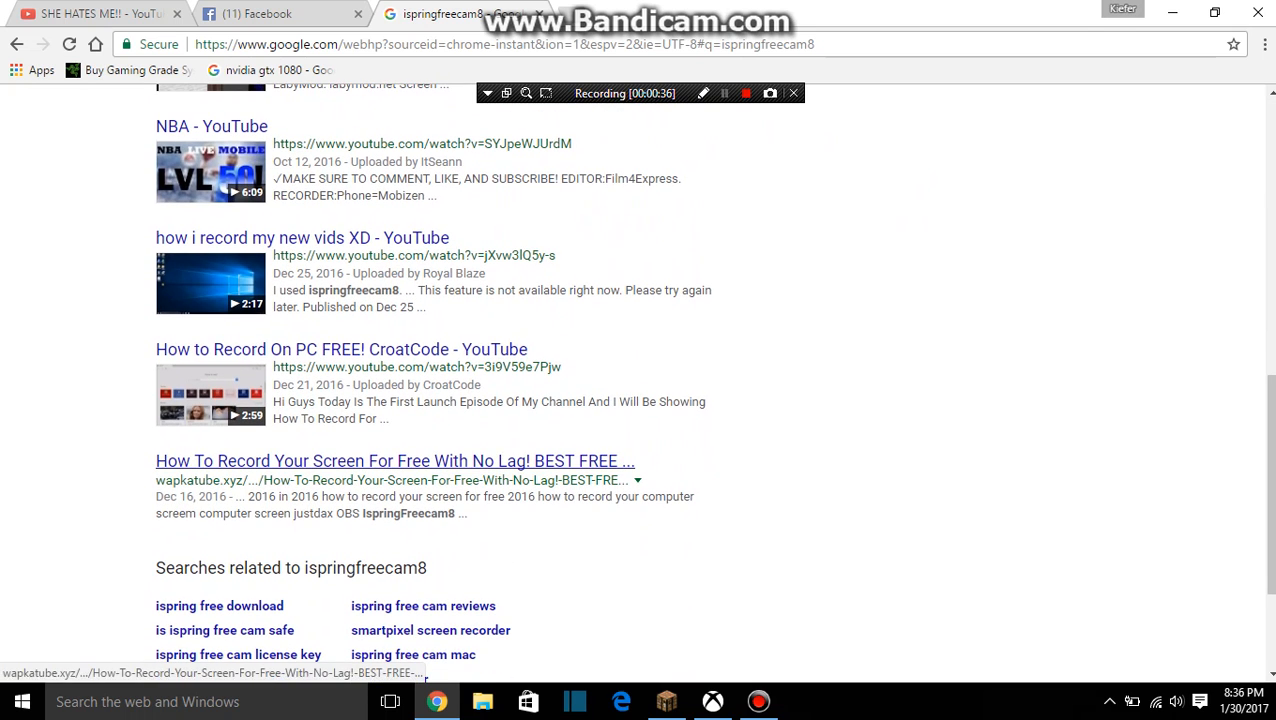
pyautogui.click(395, 461)
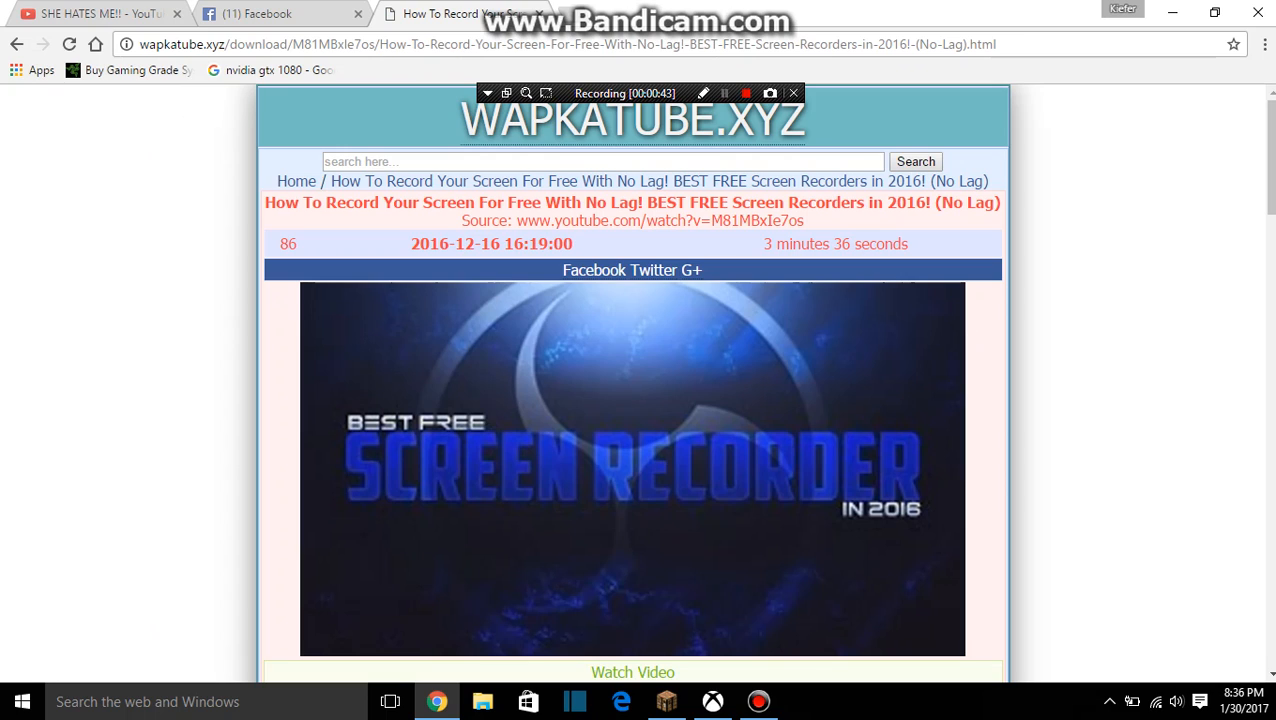
pyautogui.hotkey('shift', 'F12')
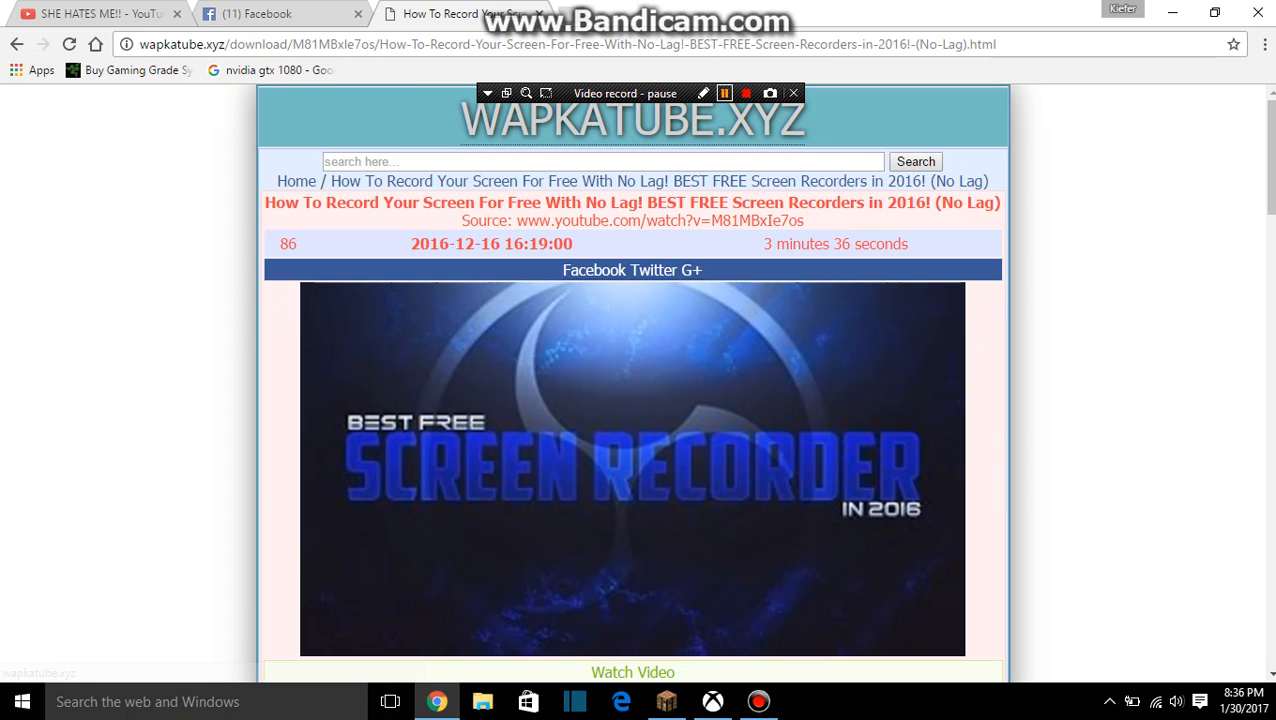
# Resume the screen recording while on the iSpring Free Cam download page.
pyautogui.hotkey('shift', 'F12')
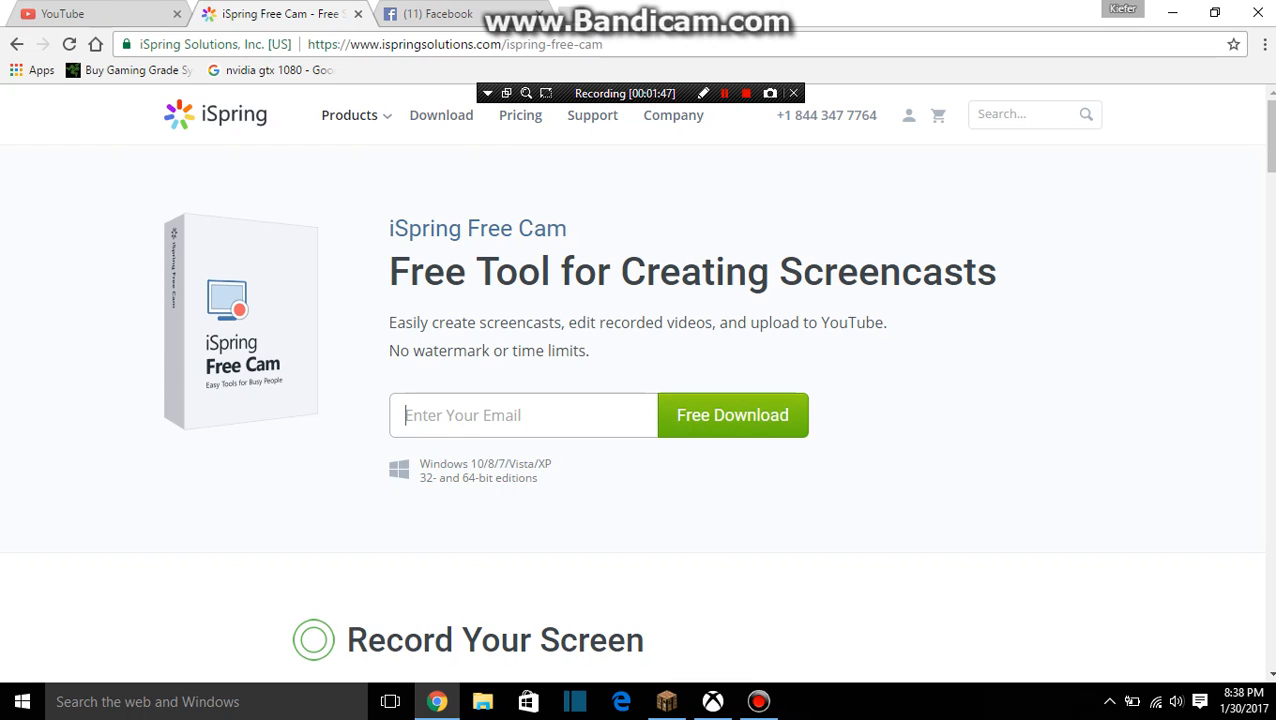
pyautogui.write('kiefer')
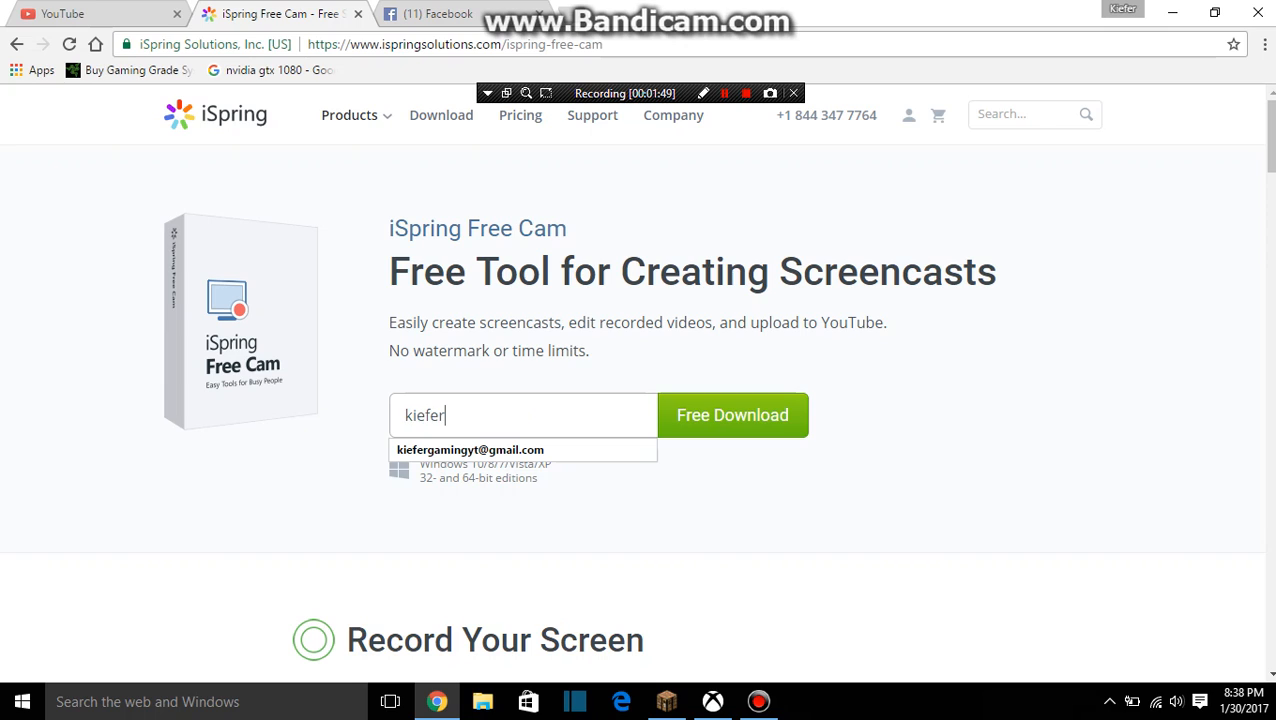
# Accept the autofilled email in the download form, then start a new browser tab.
pyautogui.press('Down')
pyautogui.press('Return')
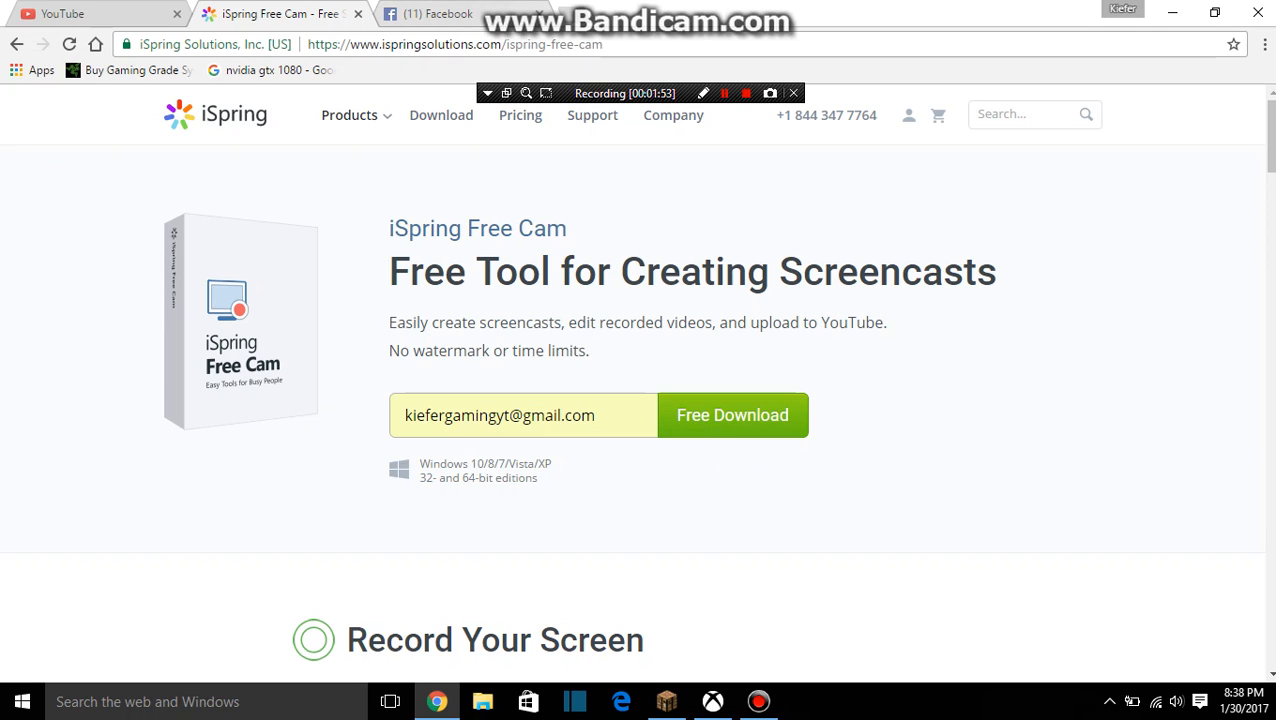
pyautogui.hotkey('ctrl', 't')
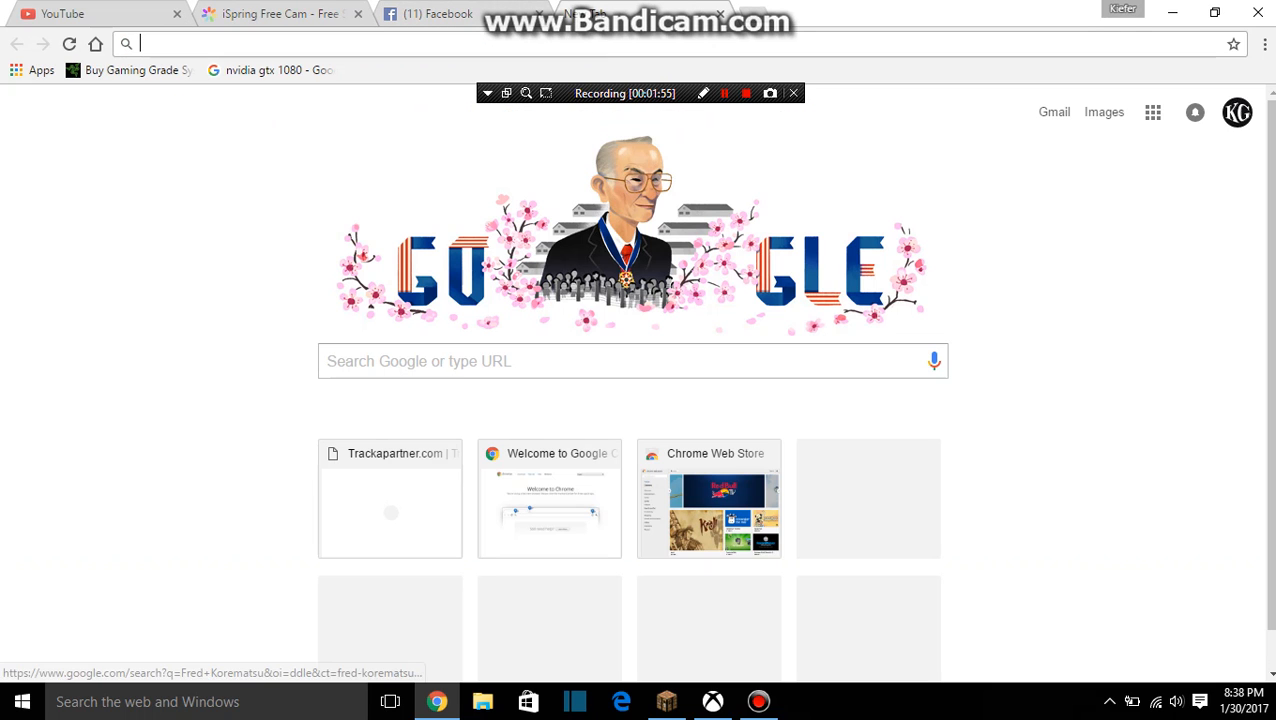
# Open the Gmail inbox and browse the Social, Promotions and Primary categories.
pyautogui.click(1054, 112)
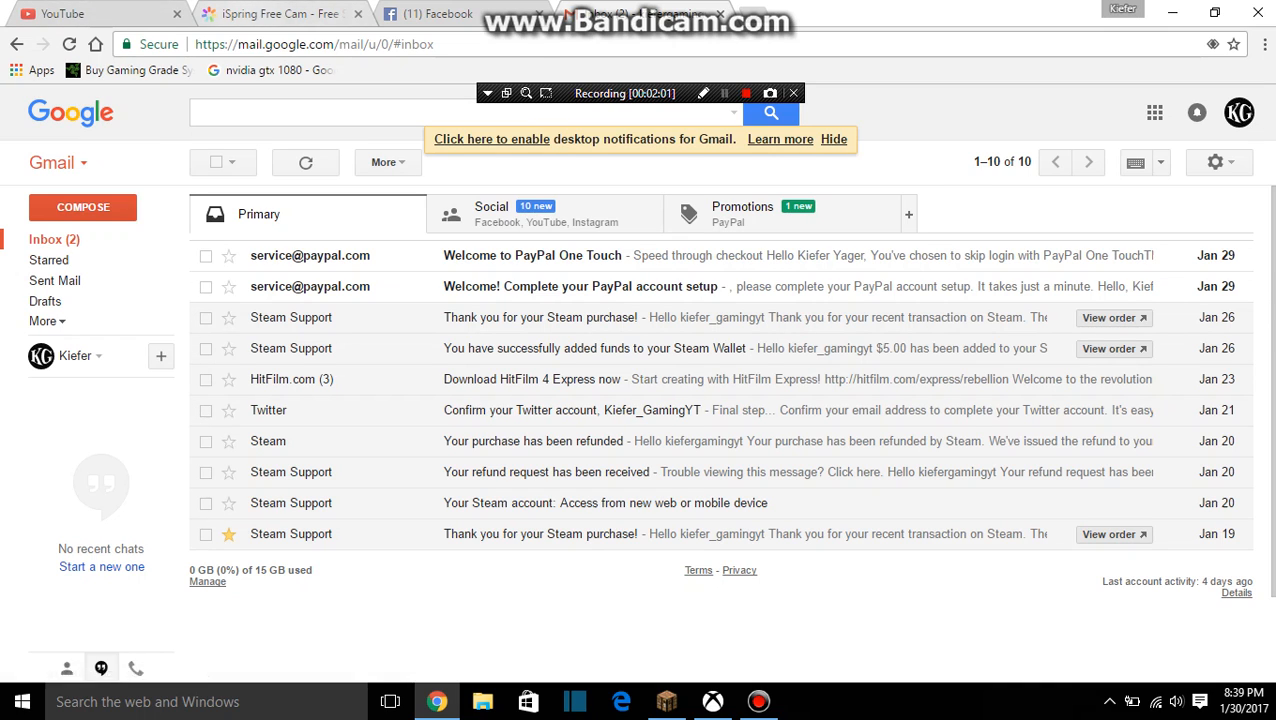
pyautogui.click(280, 13)
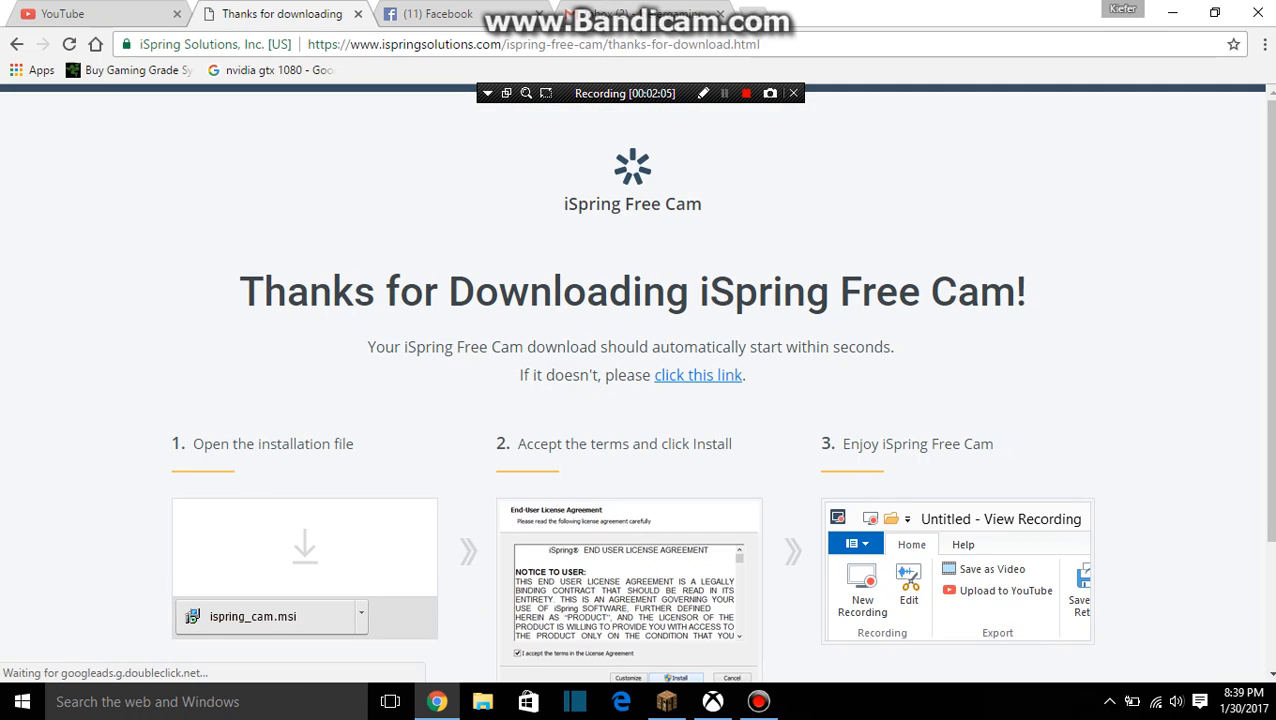
pyautogui.hotkey('ctrl', 'Tab')
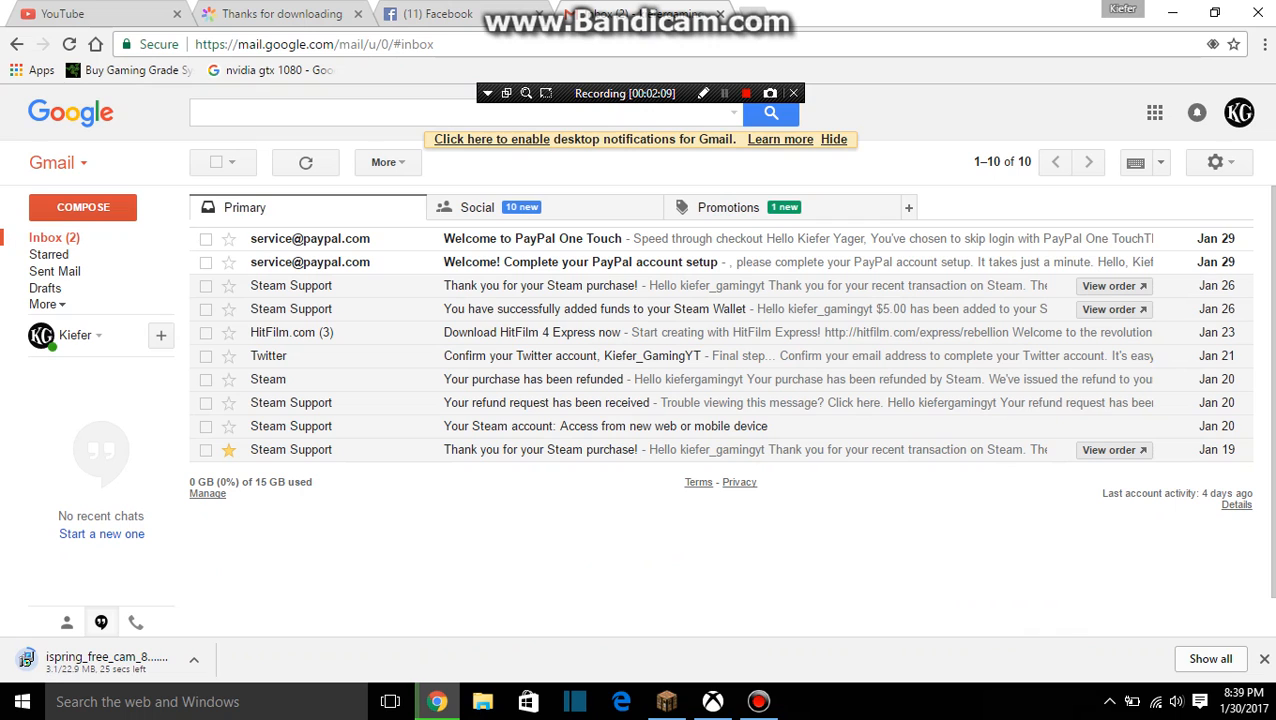
pyautogui.click(477, 207)
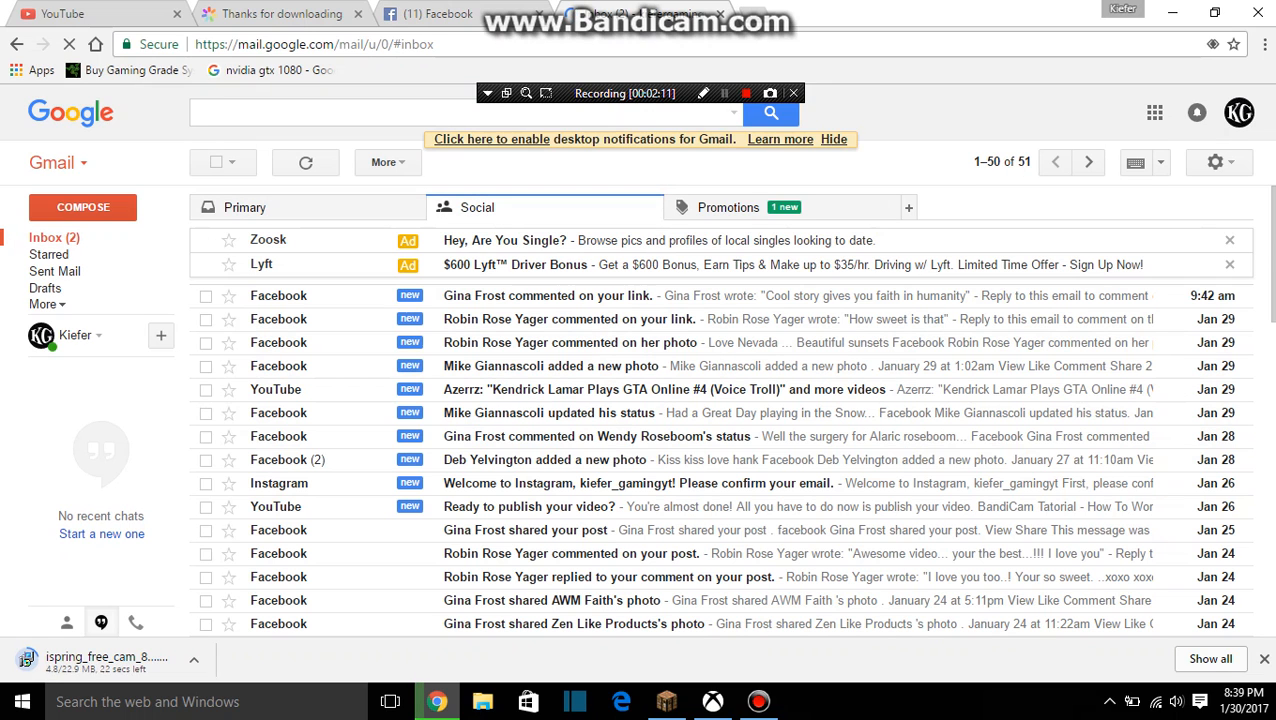
pyautogui.click(728, 207)
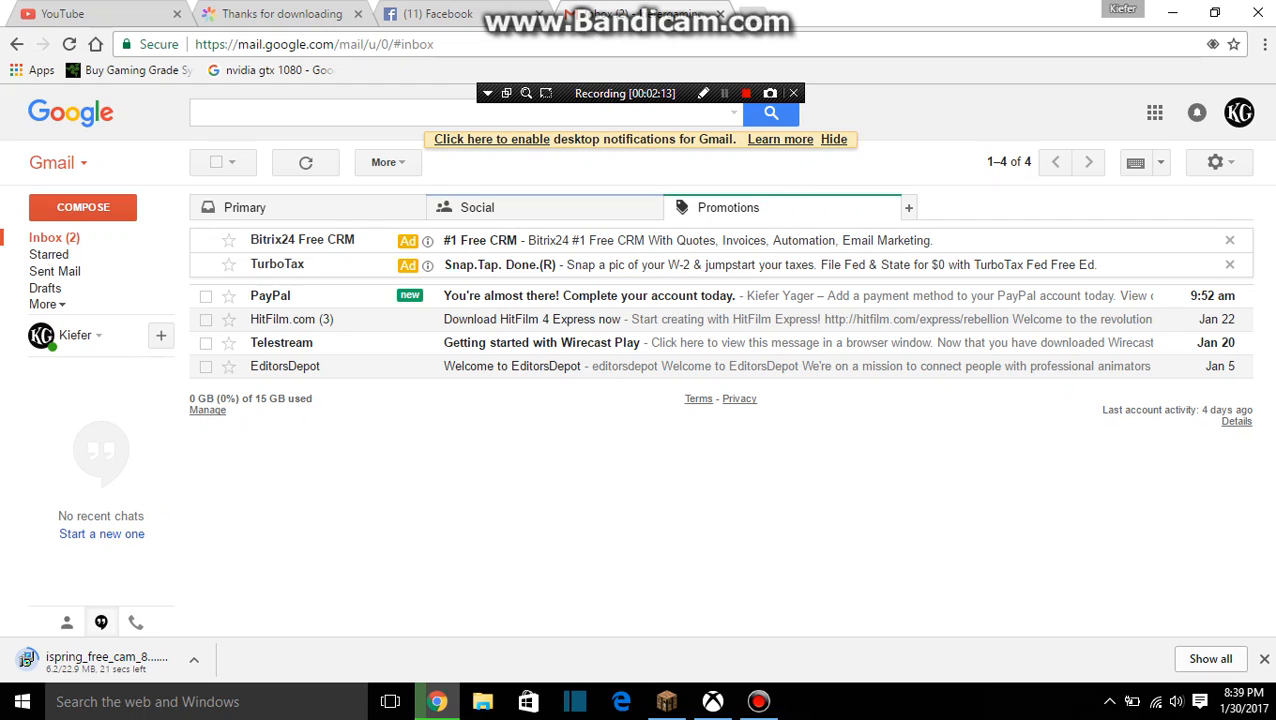
pyautogui.click(477, 207)
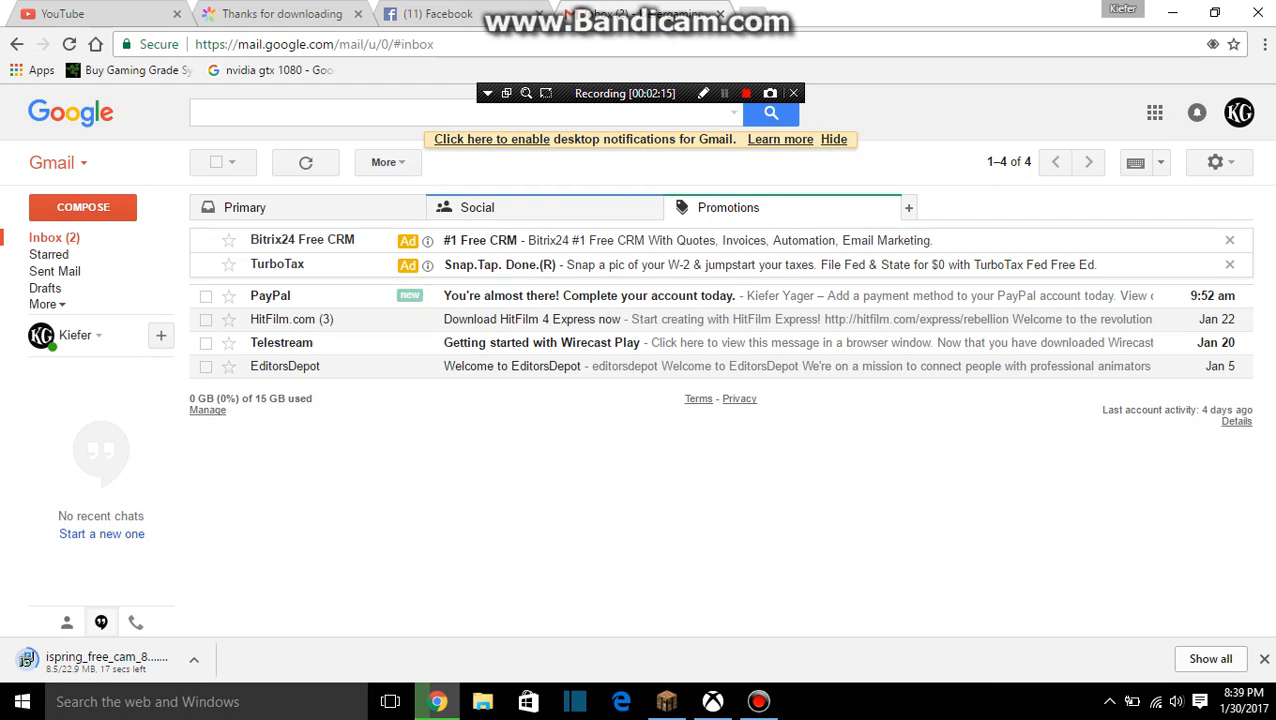
pyautogui.click(245, 207)
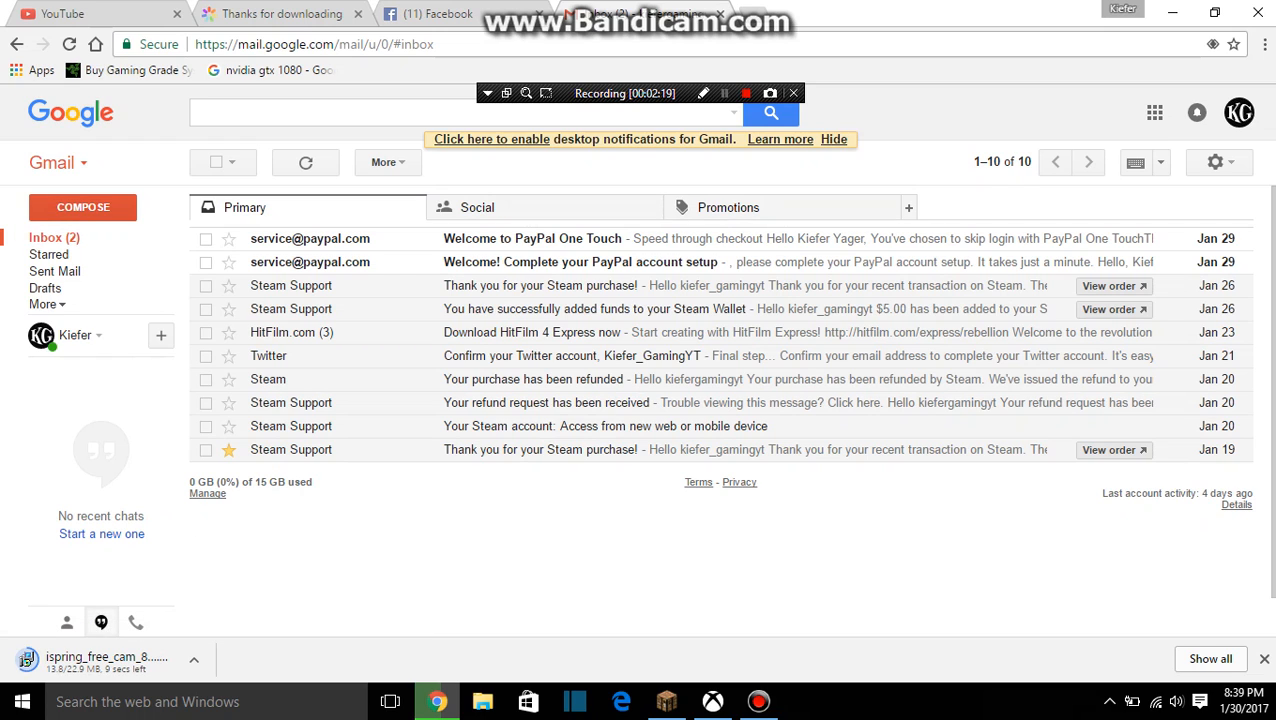
# Switch between Gmail and the iSpring thanks-for-downloading page, ending on the latter.
pyautogui.click(282, 13)
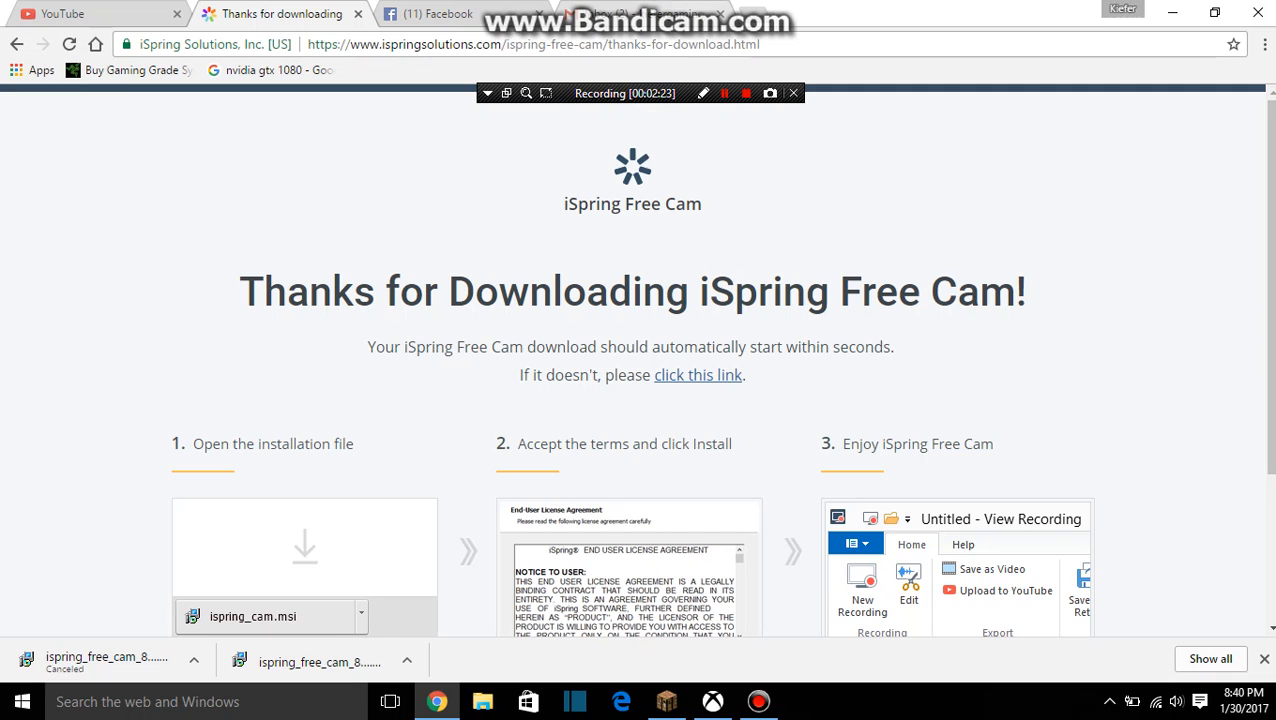
pyautogui.click(625, 13)
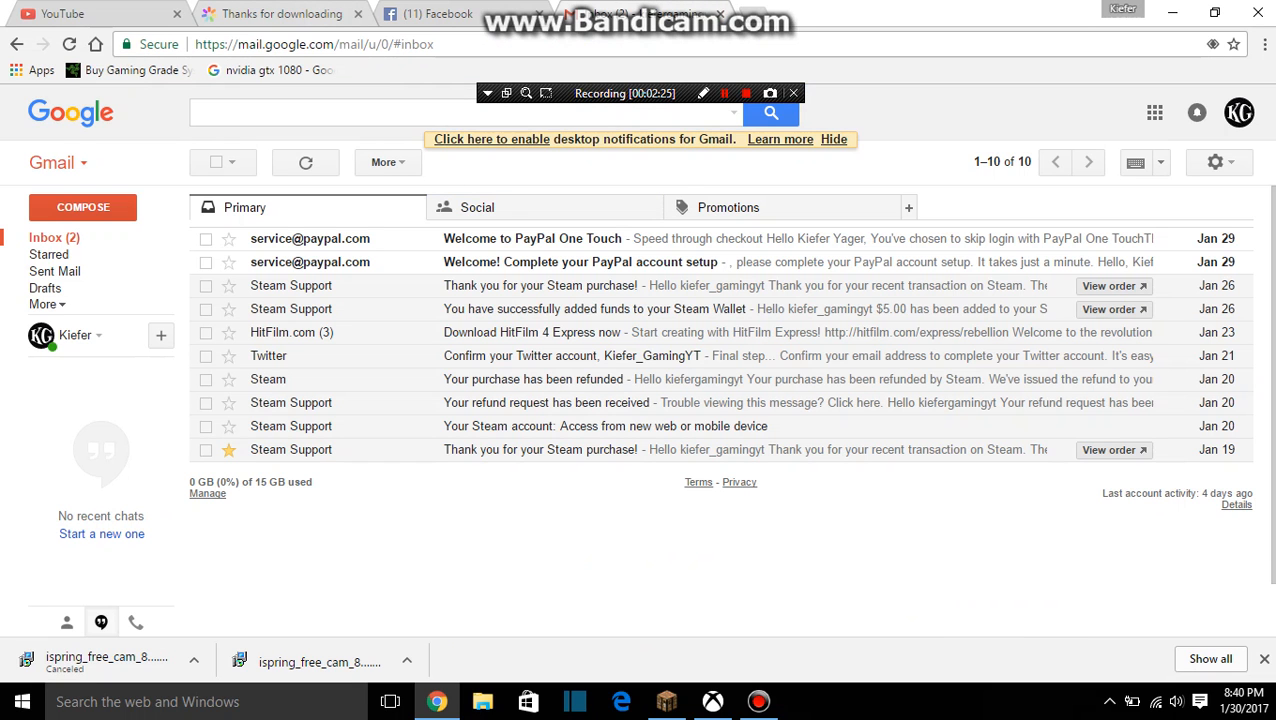
pyautogui.click(282, 13)
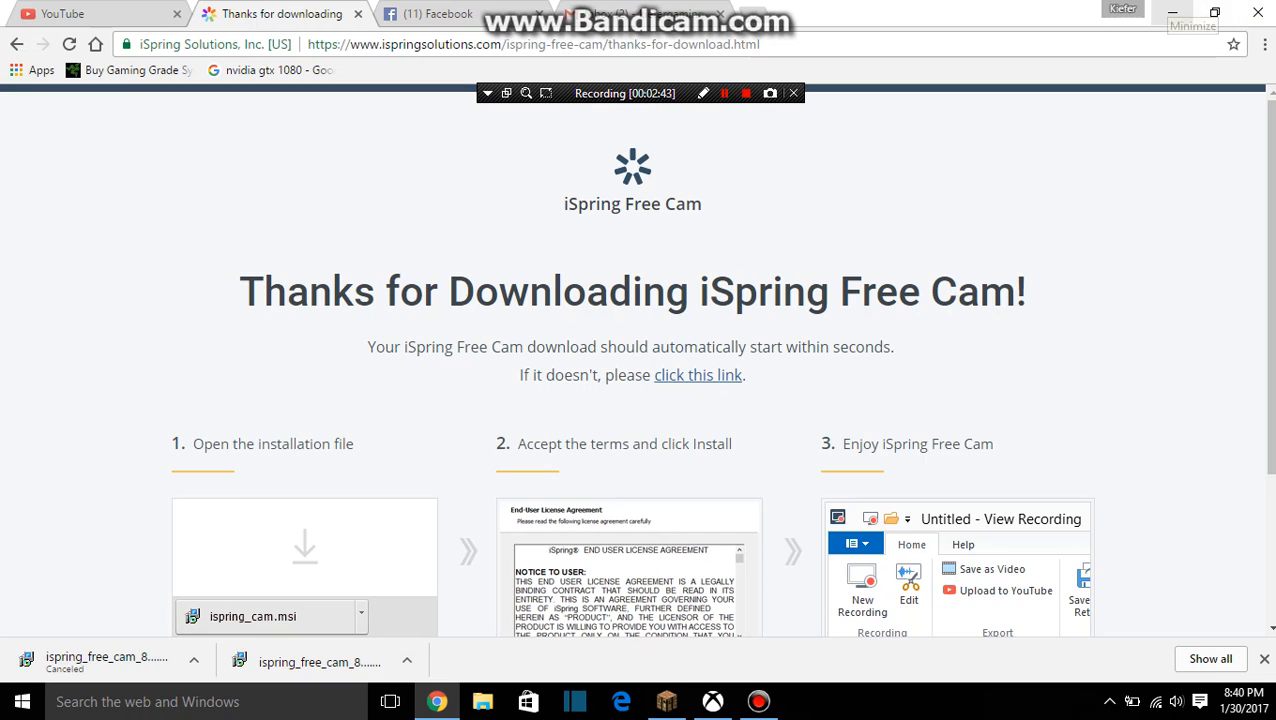
# Close Chrome and select the iSpring Free Cam 8 desktop shortcut.
pyautogui.click(1258, 12)
pyautogui.click(527, 336)
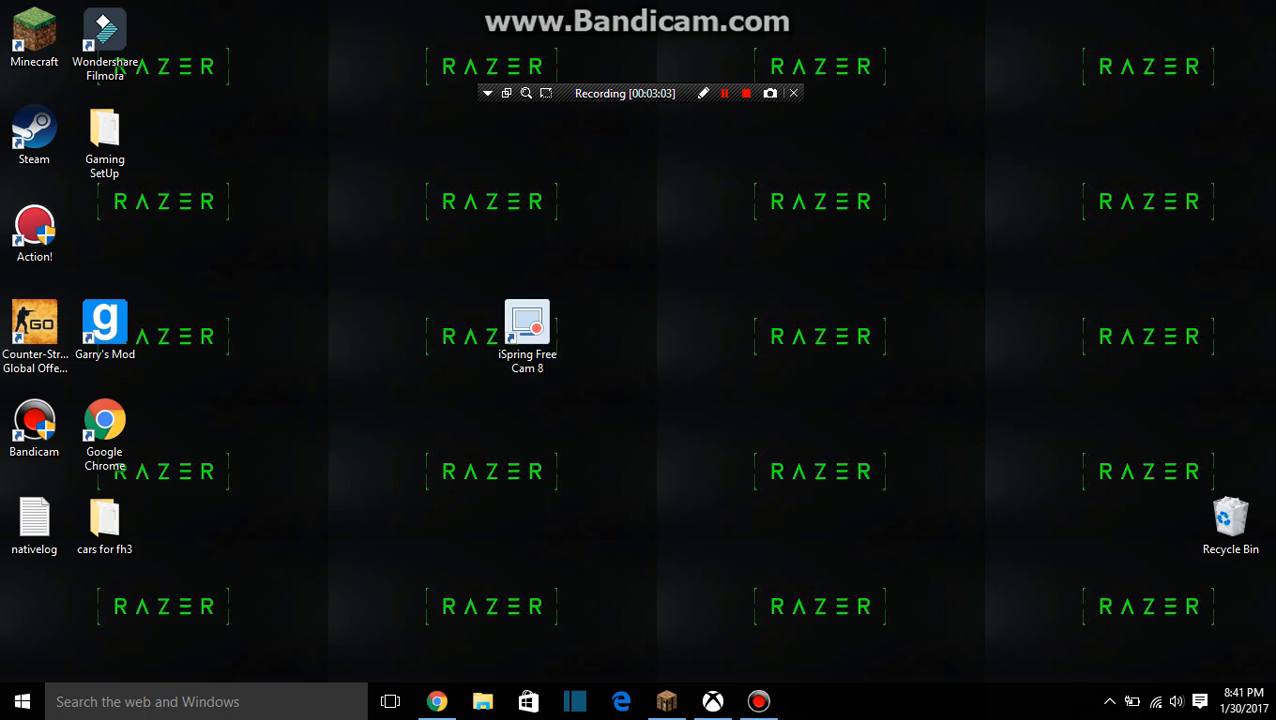
# Launch iSpring Free Cam 8 from its shortcut and move the recorder window lower.
pyautogui.moveTo(611, 381); pyautogui.dragTo(731, 325)
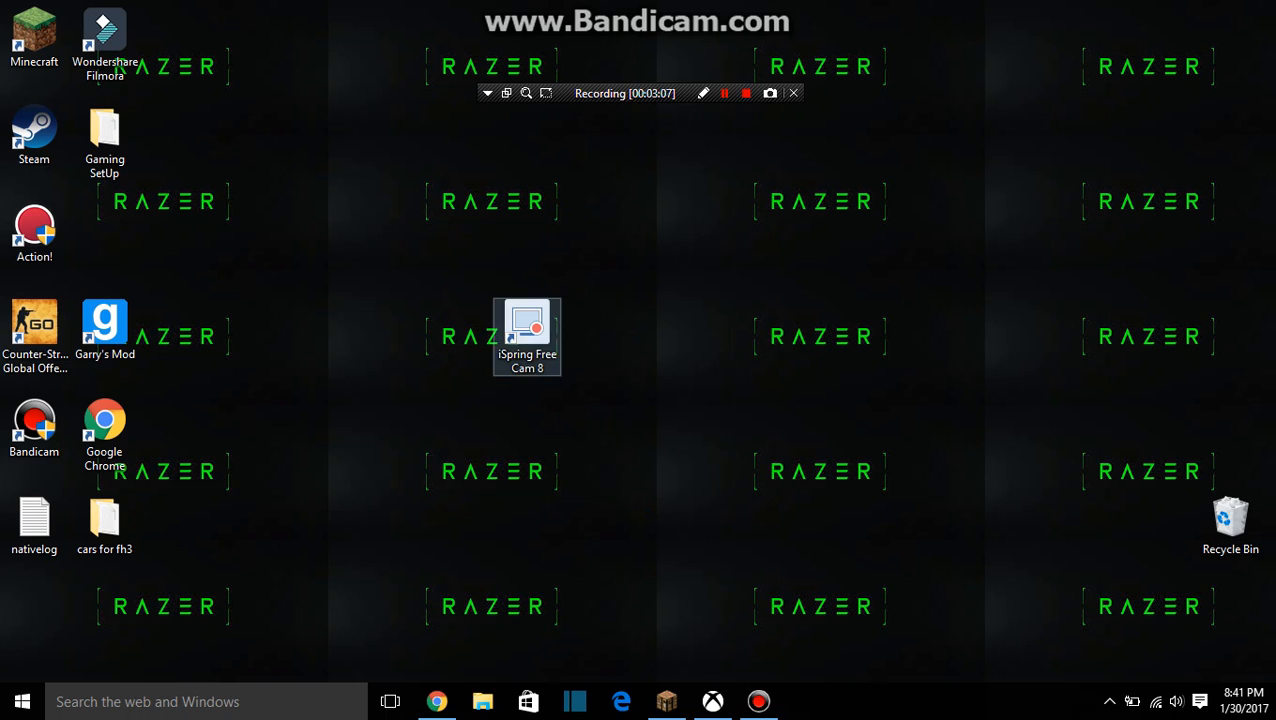
pyautogui.doubleClick(527, 335)
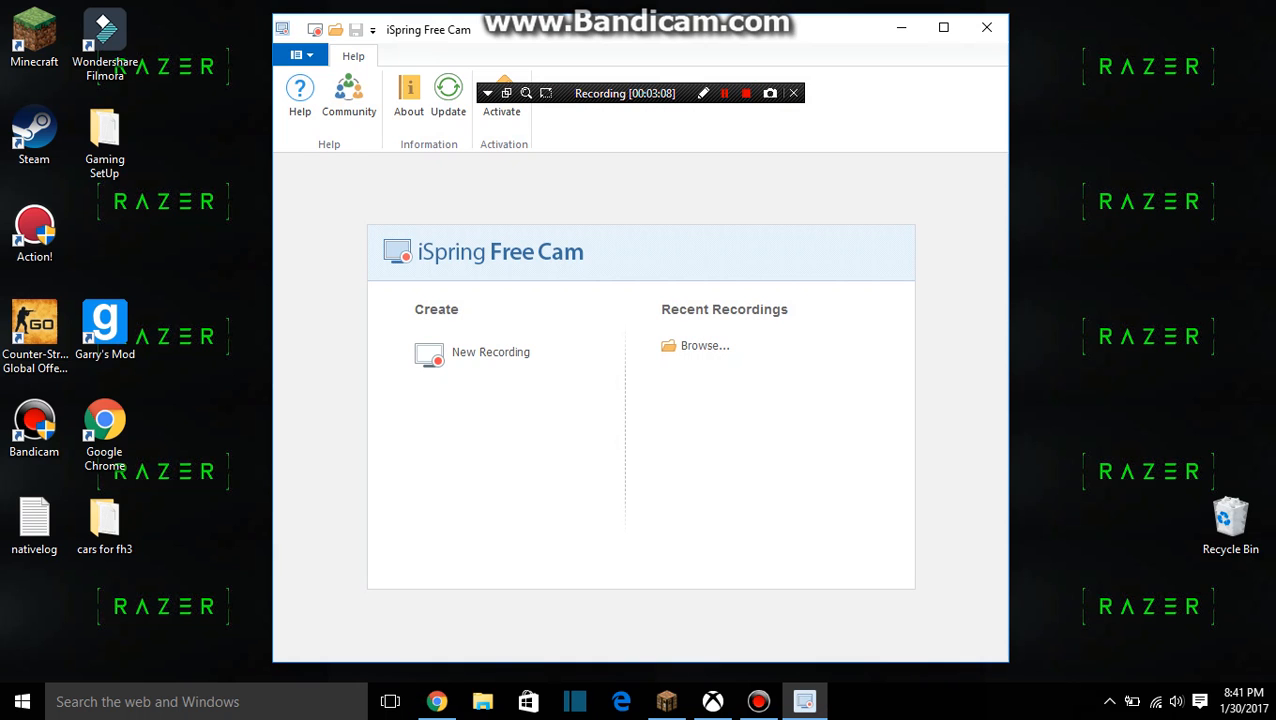
pyautogui.moveTo(640, 30)
pyautogui.mouseDown()
pyautogui.moveTo(645, 162)
pyautogui.moveTo(573, 70)
pyautogui.mouseUp()
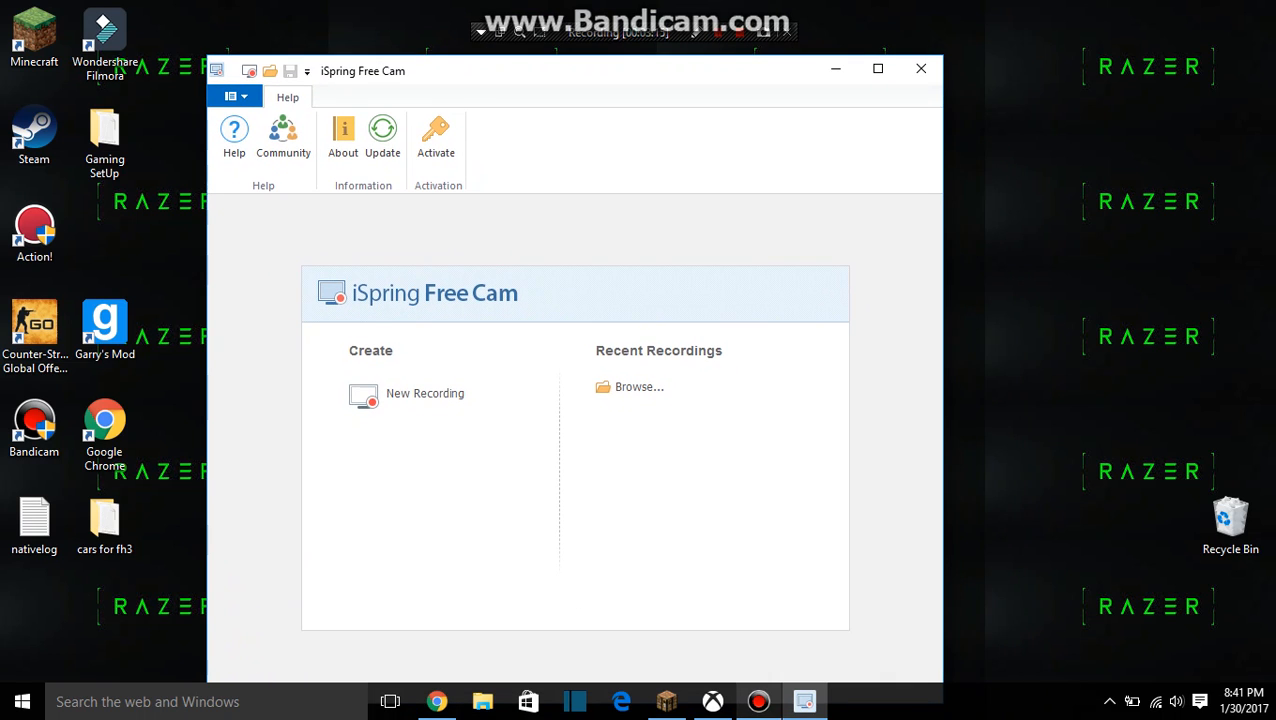
pyautogui.click(758, 701)
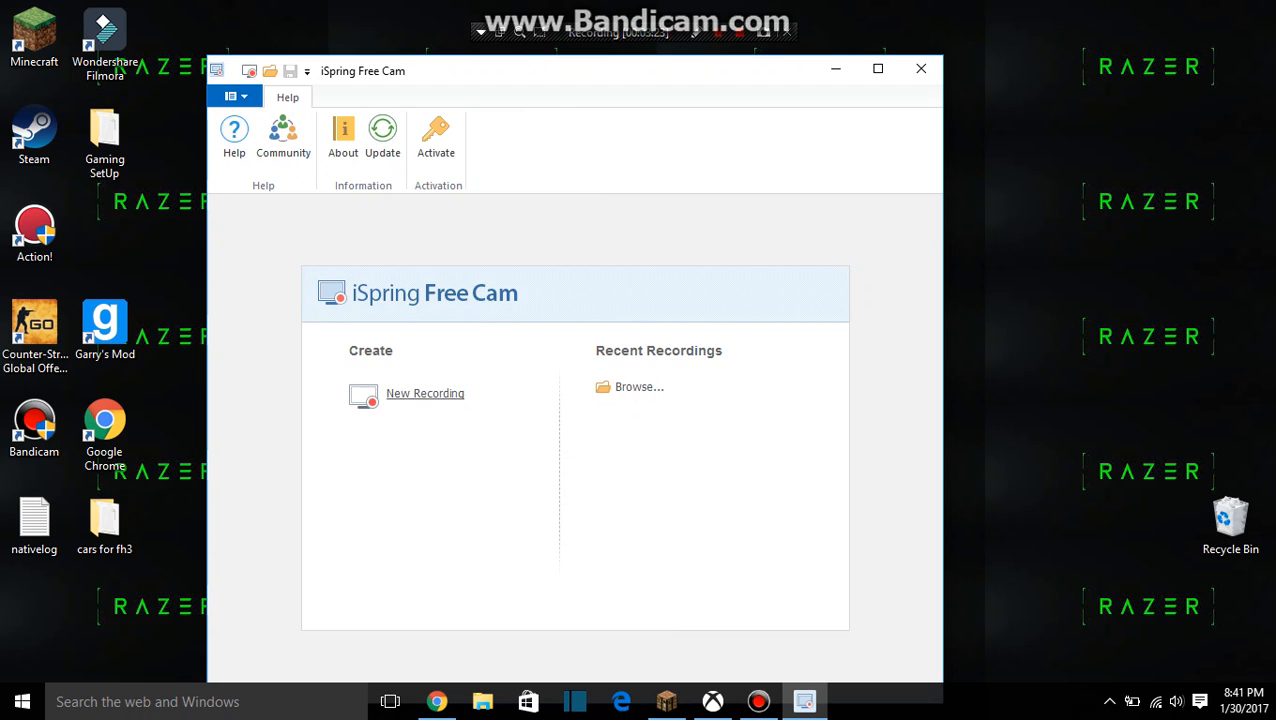
# Start a new recording and set the capture area to Fullscreen after trying a custom area.
pyautogui.click(425, 393)
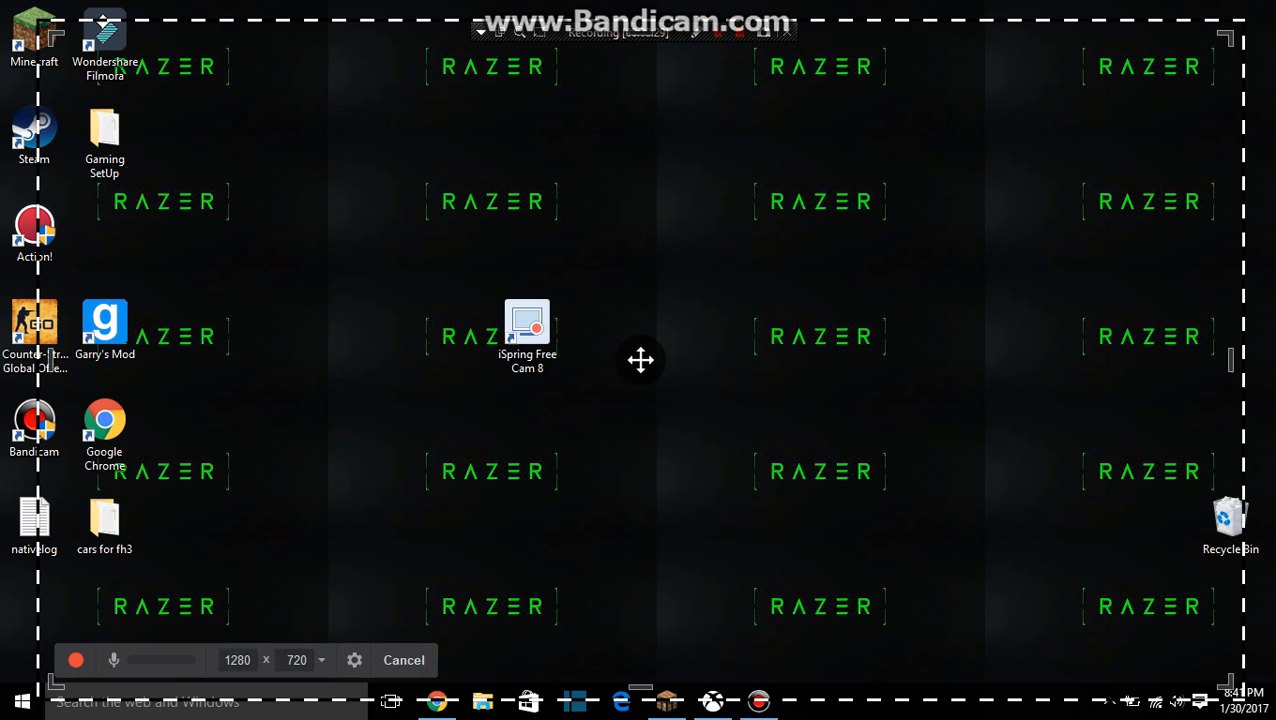
pyautogui.click(321, 660)
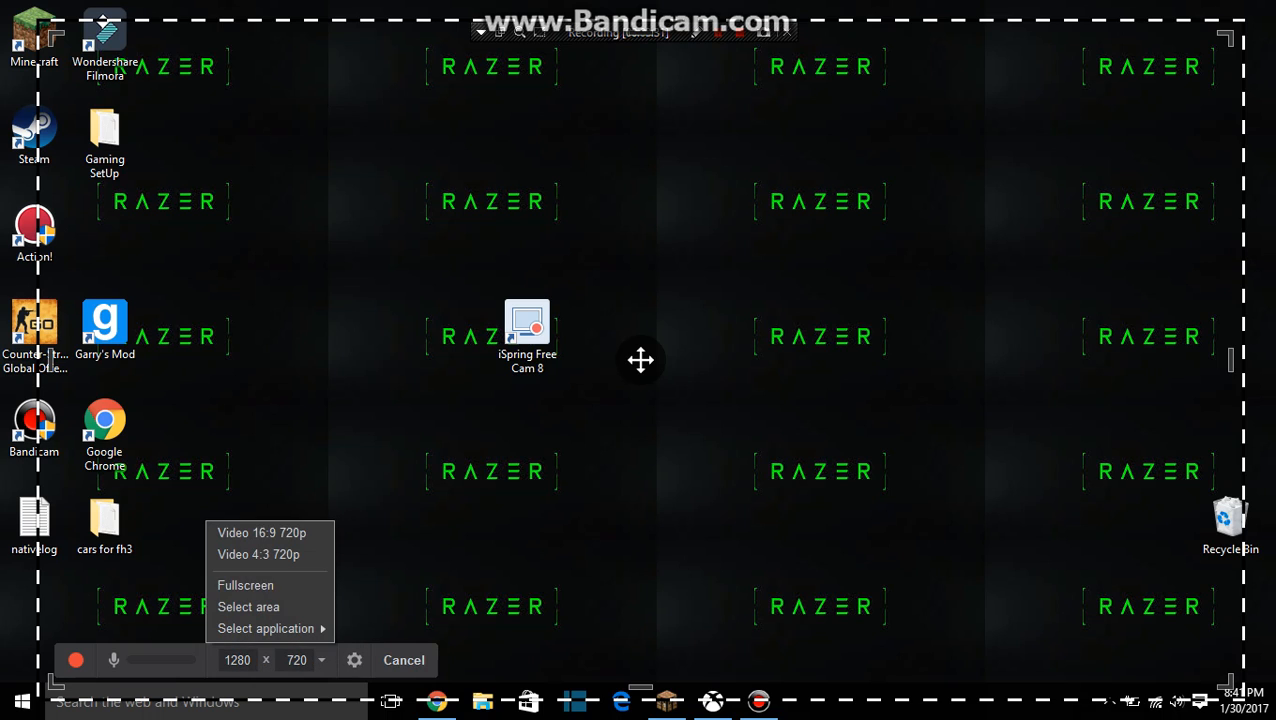
pyautogui.click(245, 585)
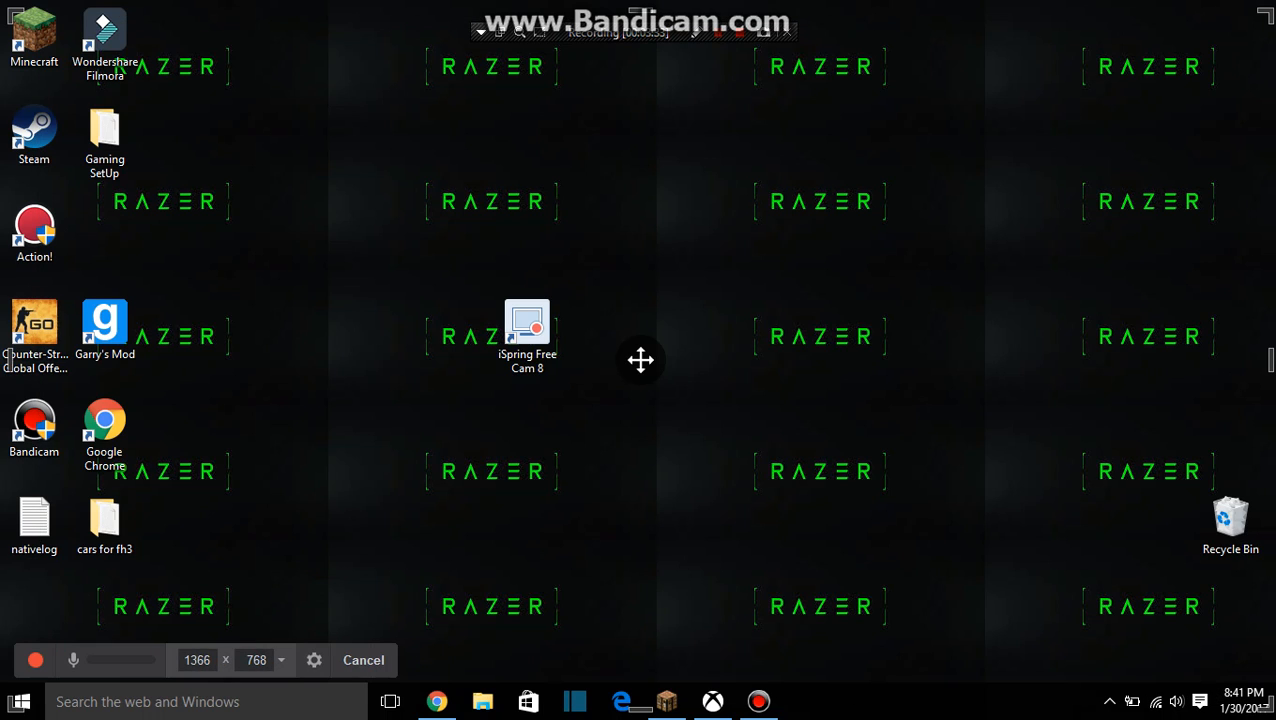
pyautogui.click(281, 660)
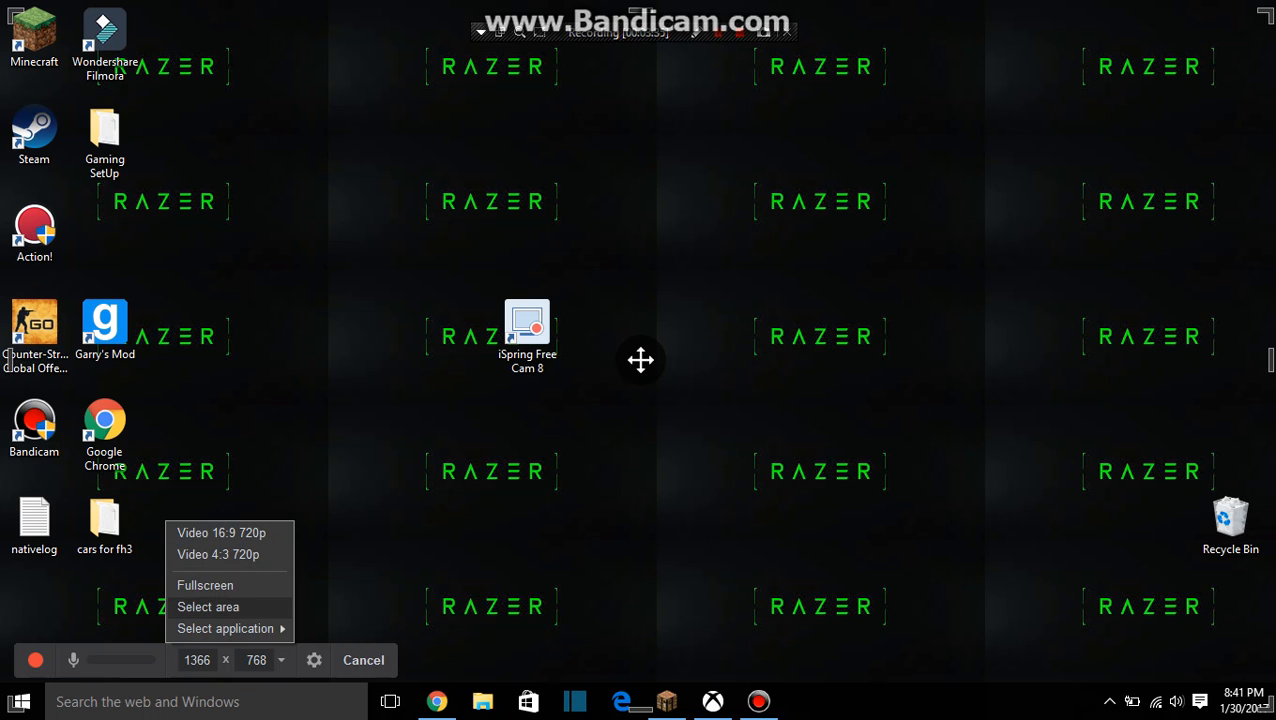
pyautogui.click(208, 607)
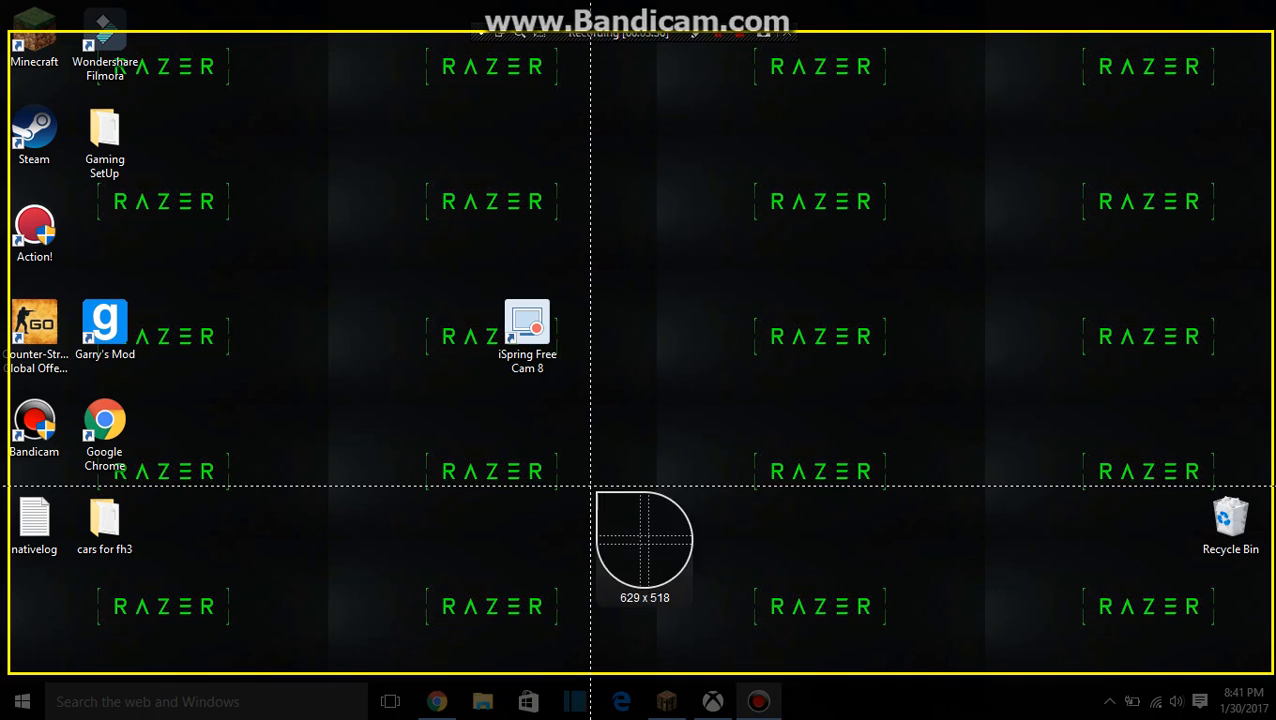
pyautogui.press('Escape')
pyautogui.click(288, 643)
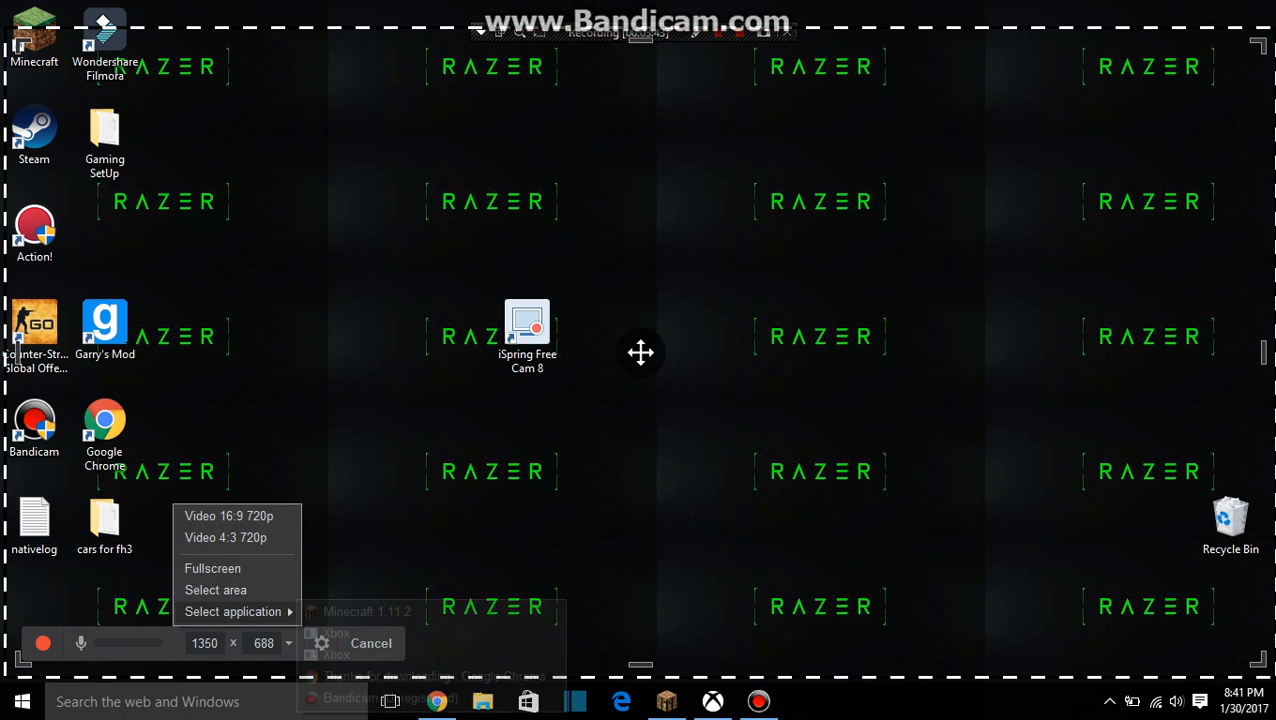
pyautogui.moveTo(233, 611)
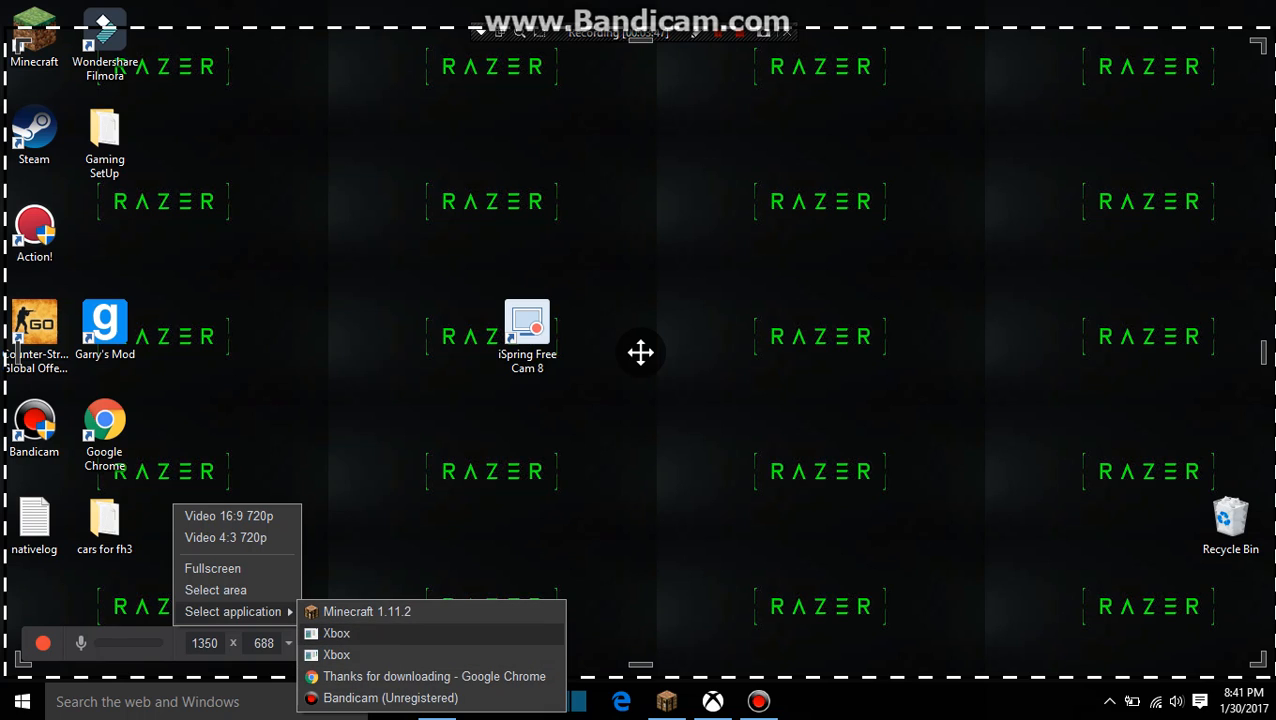
pyautogui.press('Escape')
pyautogui.click(288, 643)
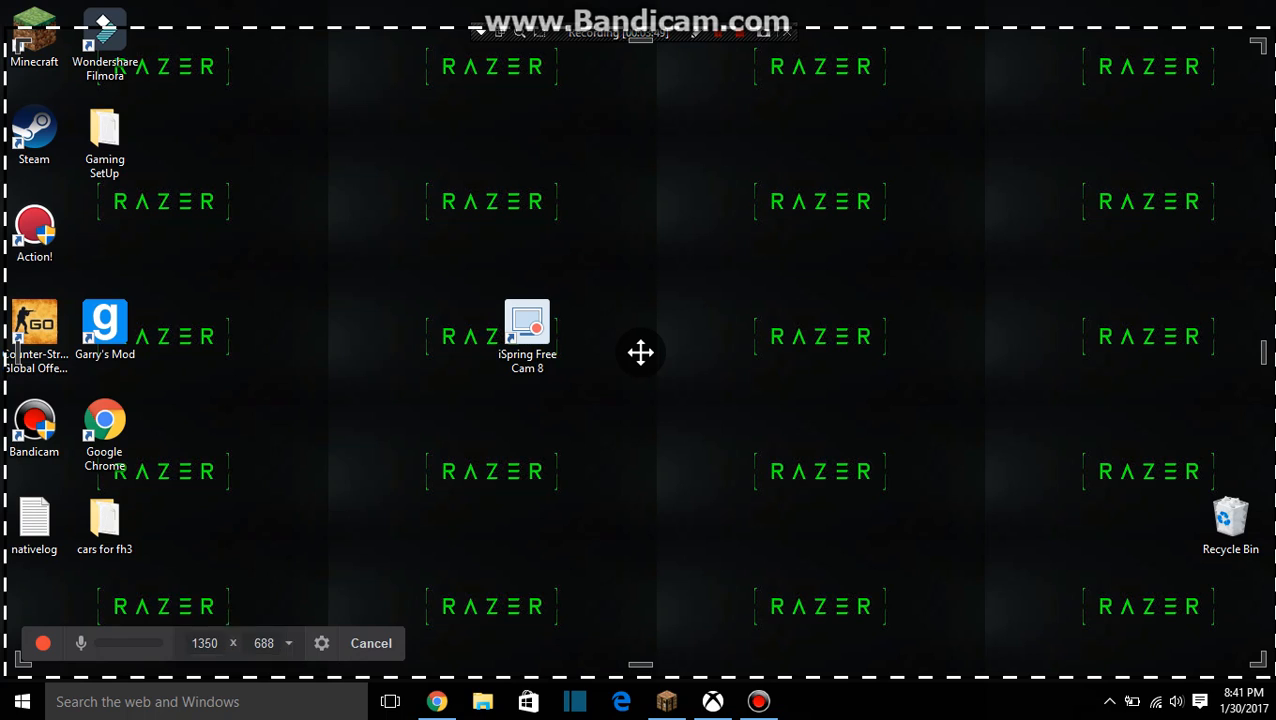
pyautogui.click(236, 568)
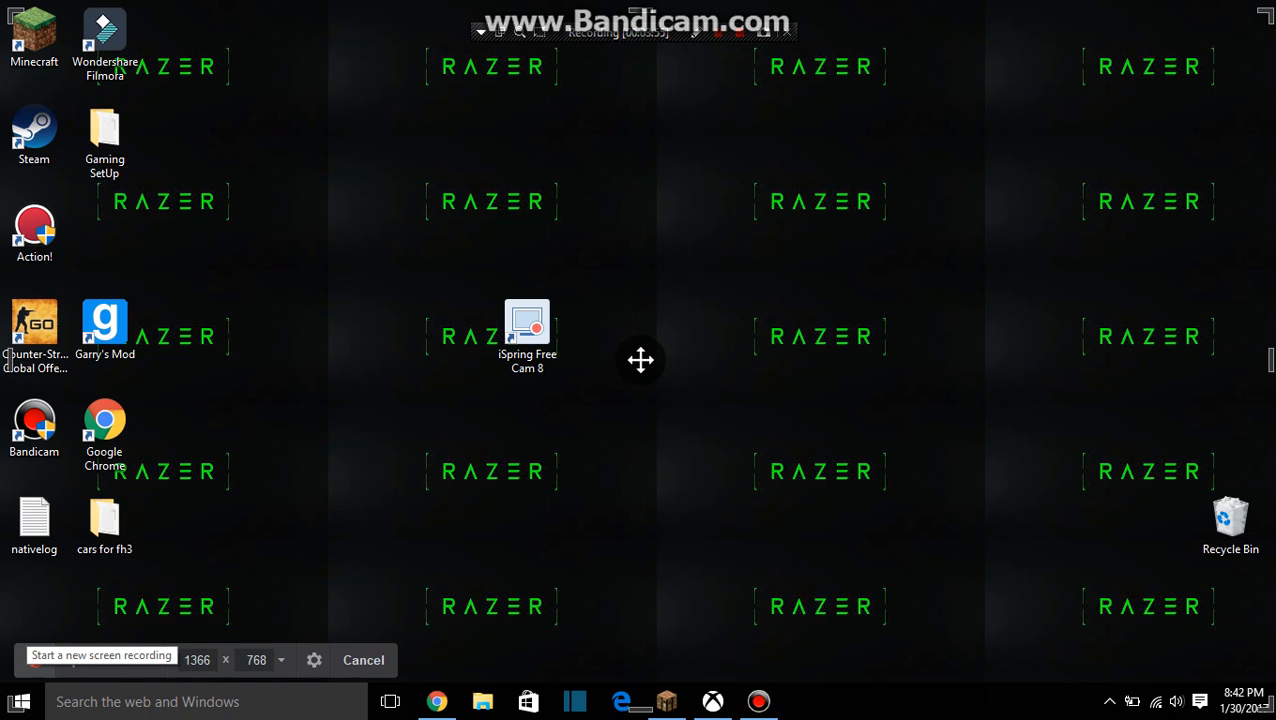
# Record the desktop, moving the iSpring shortcut below Gaming SetUp during capture.
pyautogui.click(45, 659)
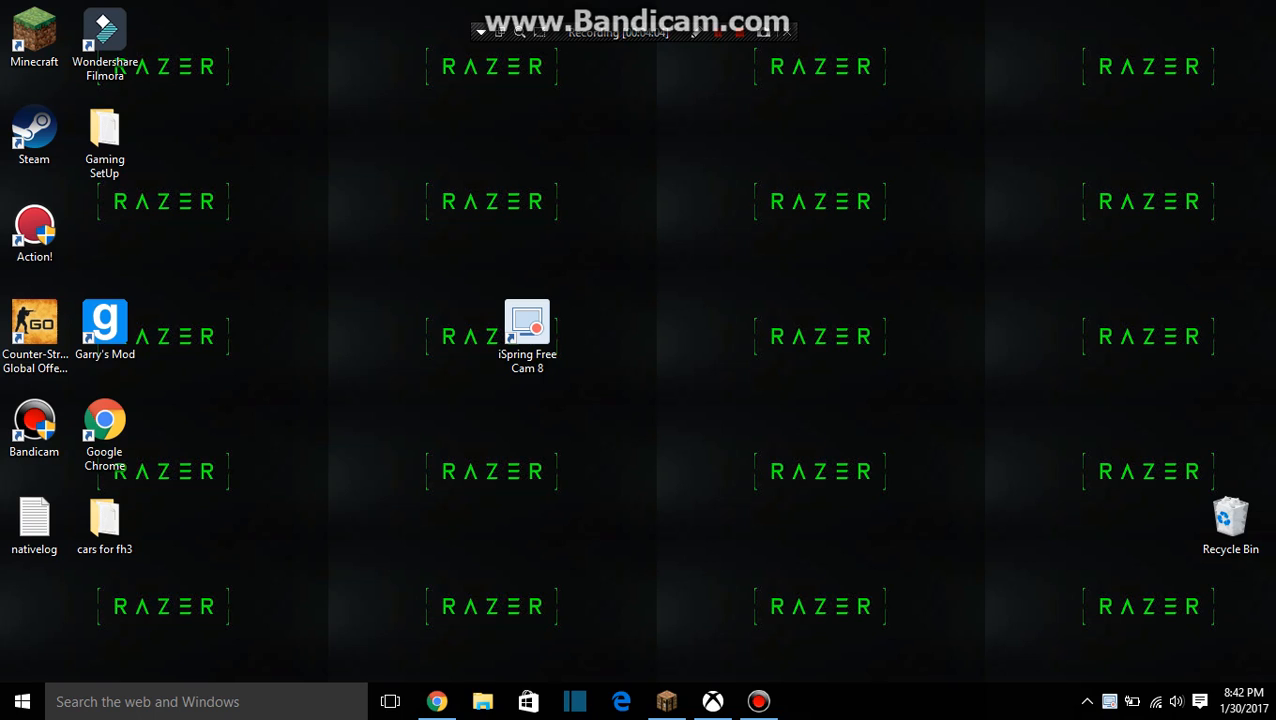
pyautogui.moveTo(527, 330); pyautogui.dragTo(105, 240)
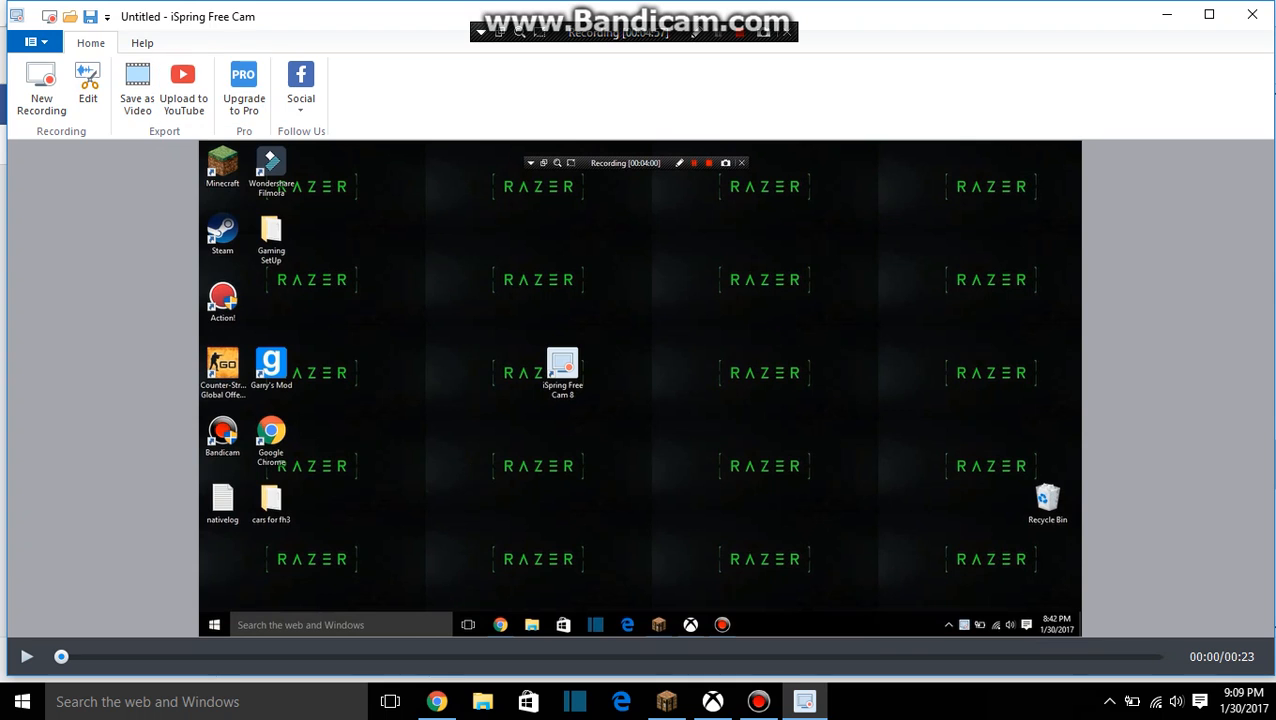
# Restore the recorder window from the taskbar and open the clip in the video editor (Ctrl+E).
pyautogui.click(1166, 15)
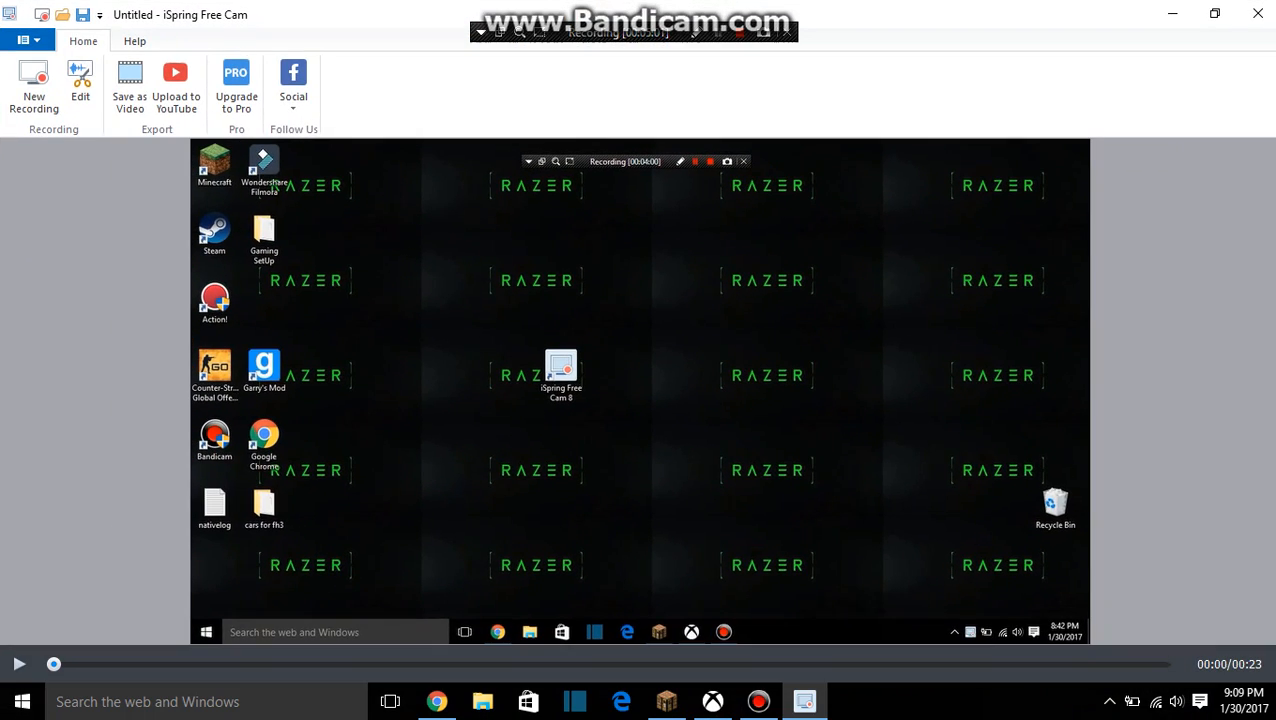
pyautogui.click(1172, 14)
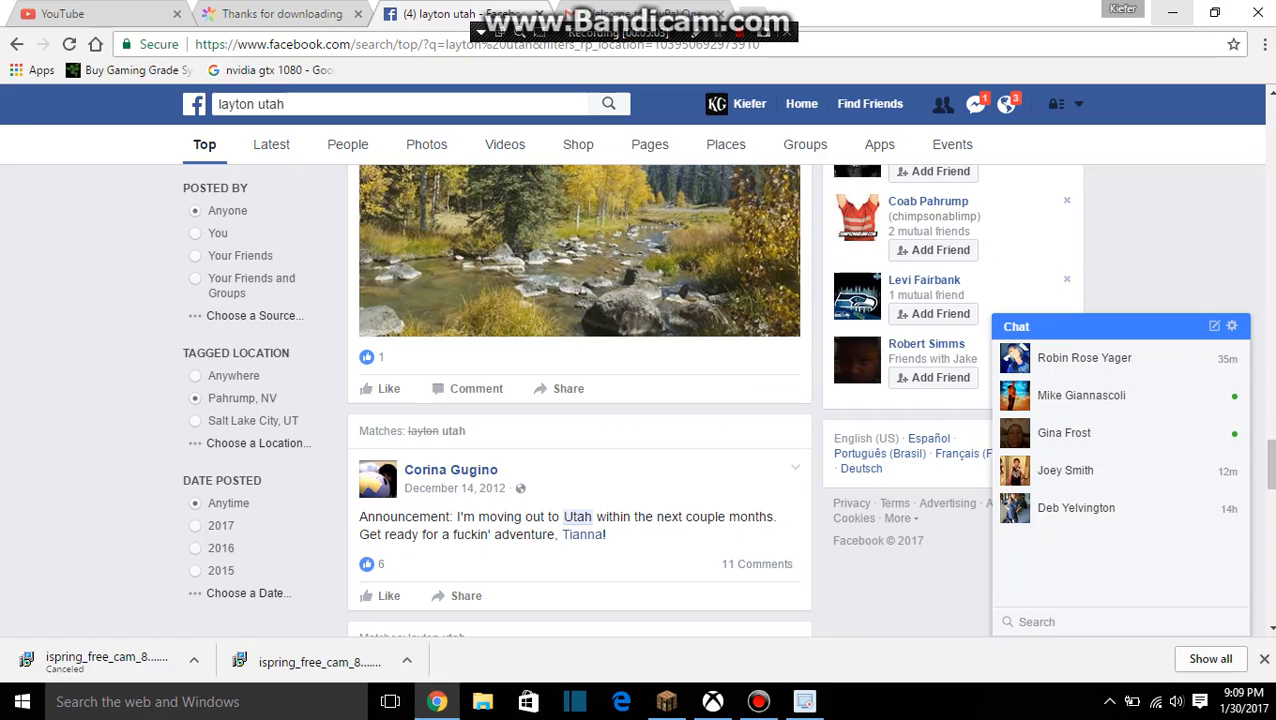
pyautogui.click(804, 701)
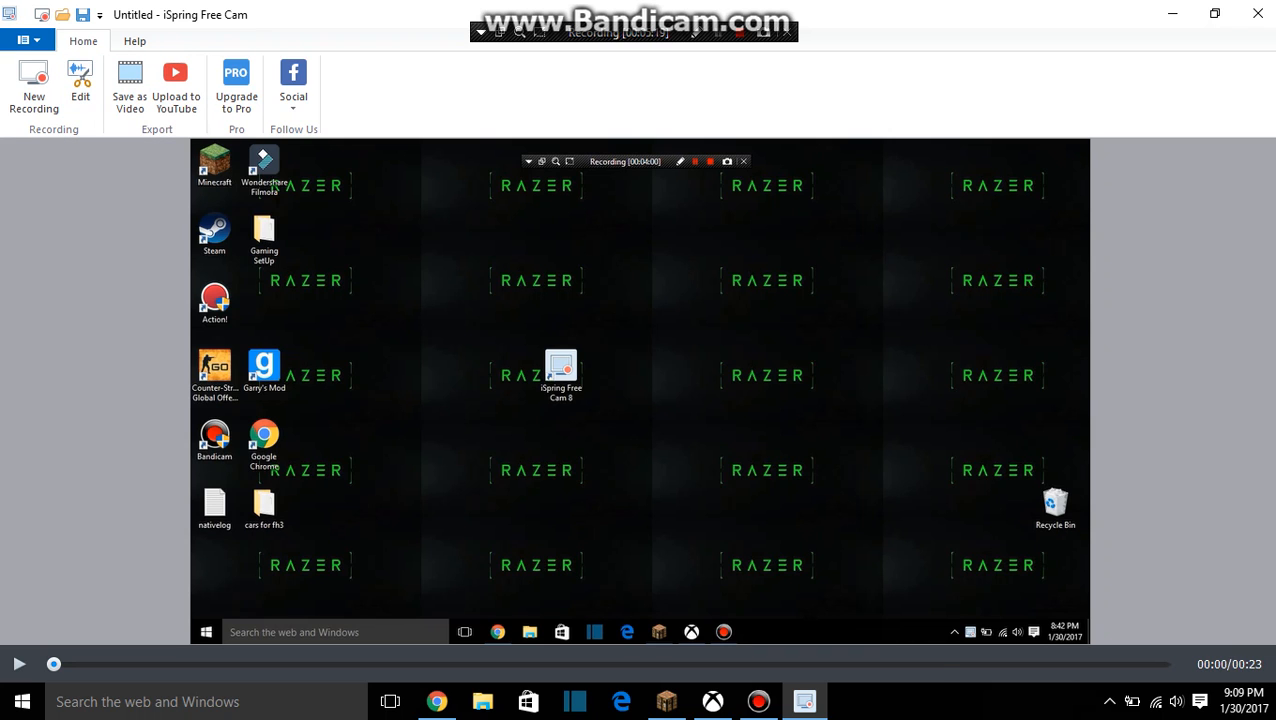
pyautogui.hotkey('ctrl', 'e')
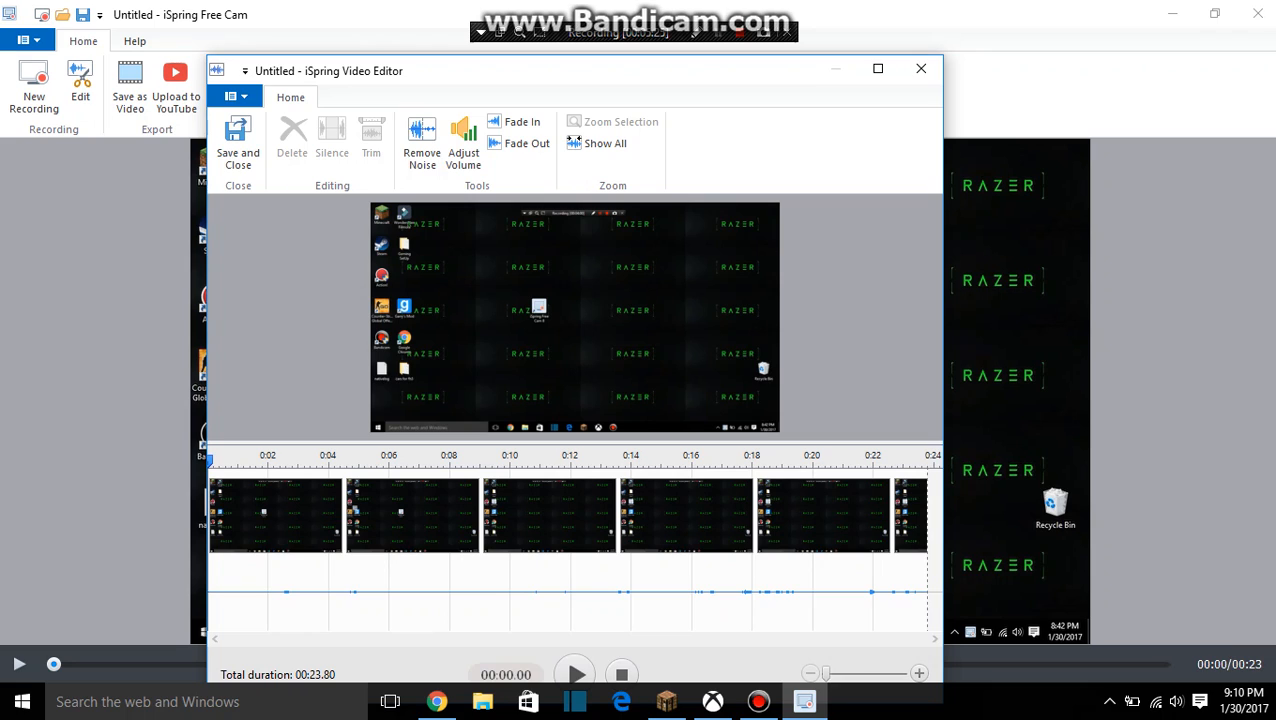
# Play back the 23-second clip on the editor timeline.
pyautogui.press('space')
# Preview the audio in Adjust Volume, nudge the slider, and close leaving the level at 0%.
pyautogui.click(463, 142)
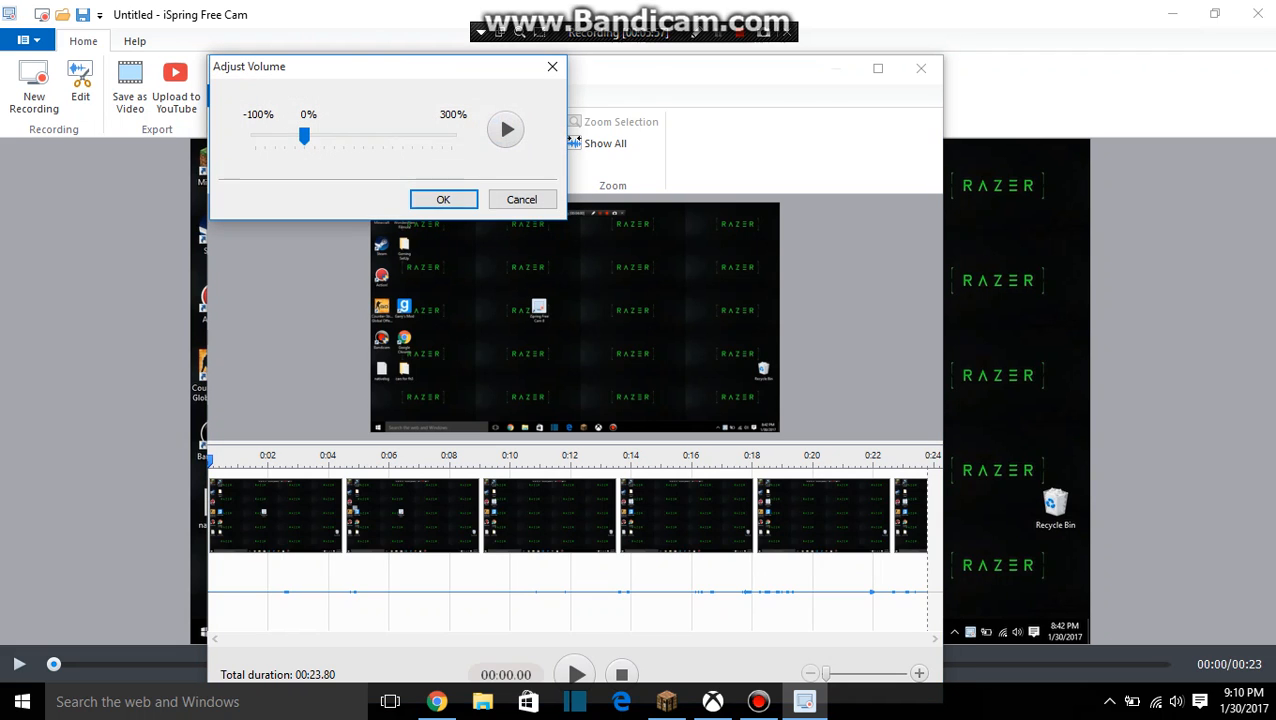
pyautogui.click(505, 129)
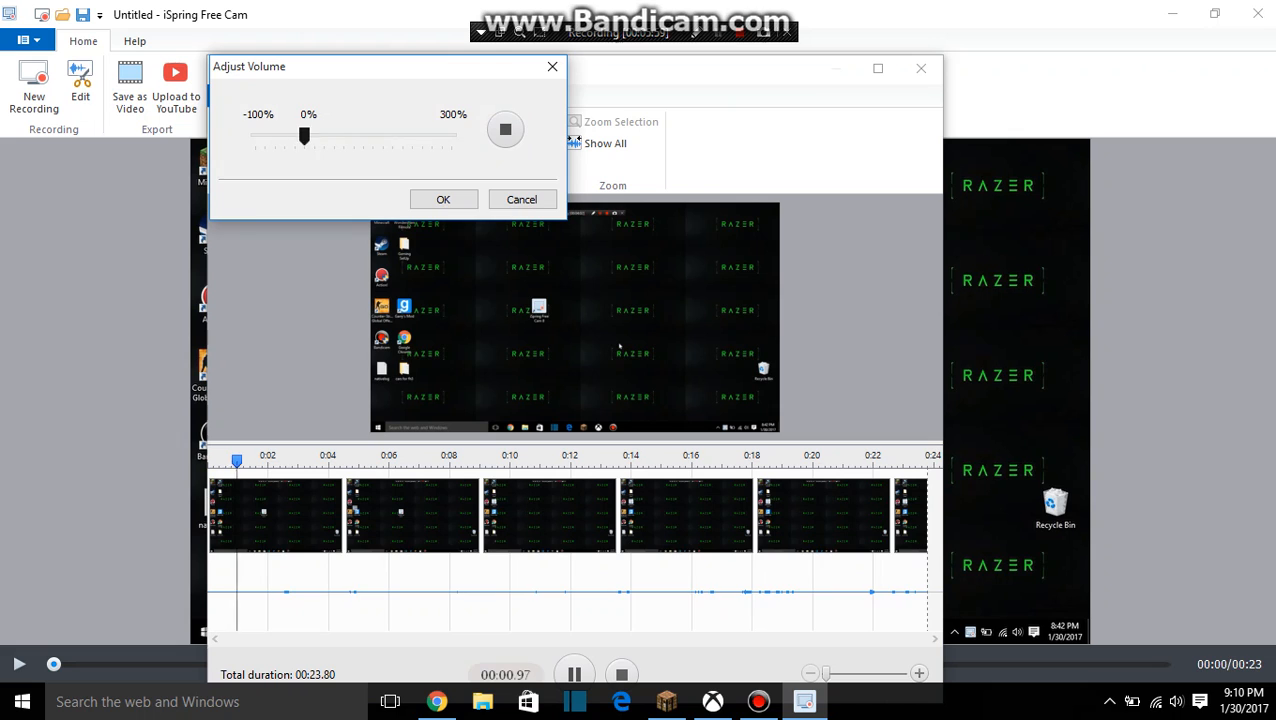
pyautogui.moveTo(304, 137)
pyautogui.mouseDown()
pyautogui.moveTo(452, 137)
pyautogui.moveTo(258, 137)
pyautogui.moveTo(370, 137)
pyautogui.moveTo(305, 137)
pyautogui.mouseUp()
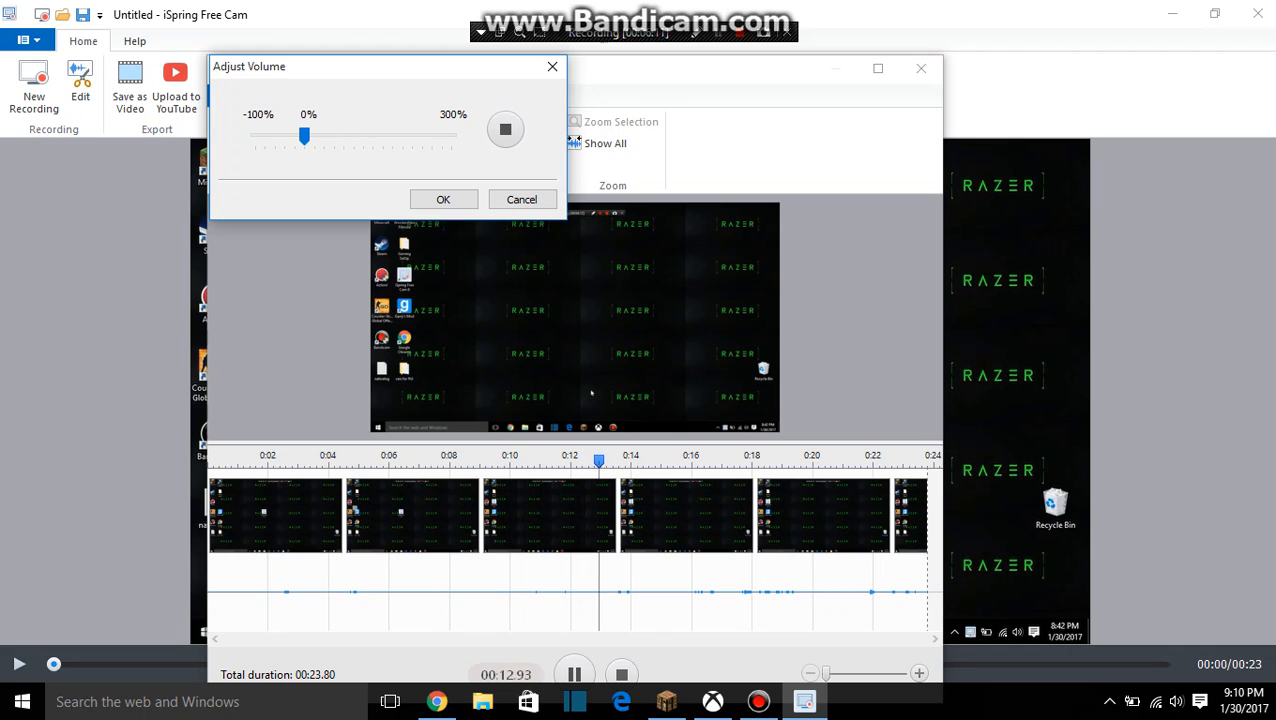
pyautogui.click(443, 199)
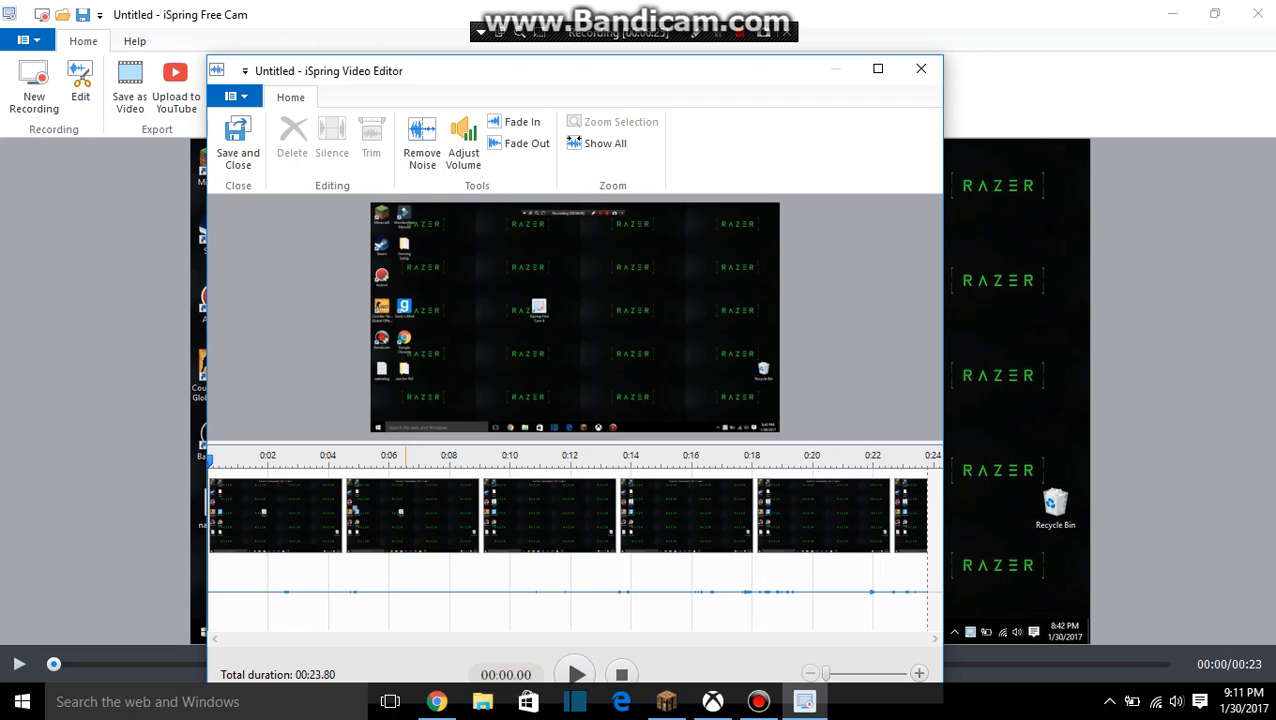
# Play the preview and select the timeline span from 0:10.04 to 0:12.02.
pyautogui.press('space')
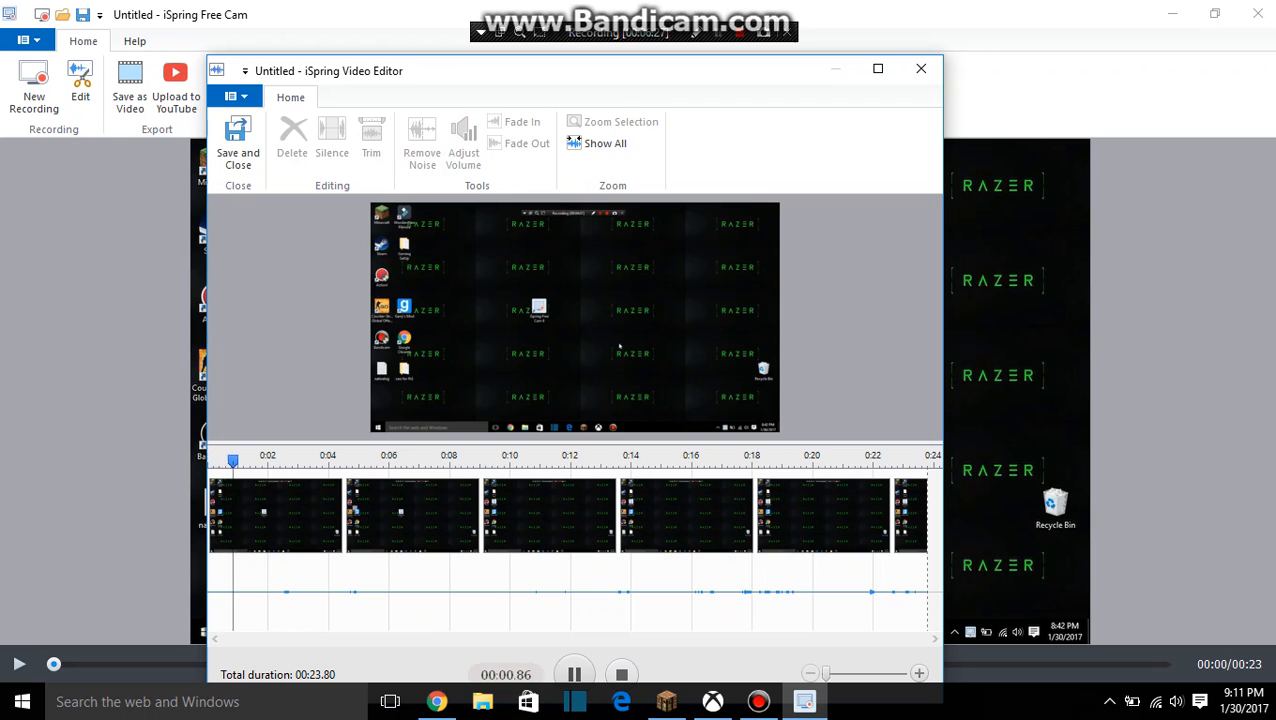
pyautogui.moveTo(480, 458)
pyautogui.mouseDown()
pyautogui.moveTo(511, 458)
pyautogui.moveTo(481, 458)
pyautogui.mouseUp()
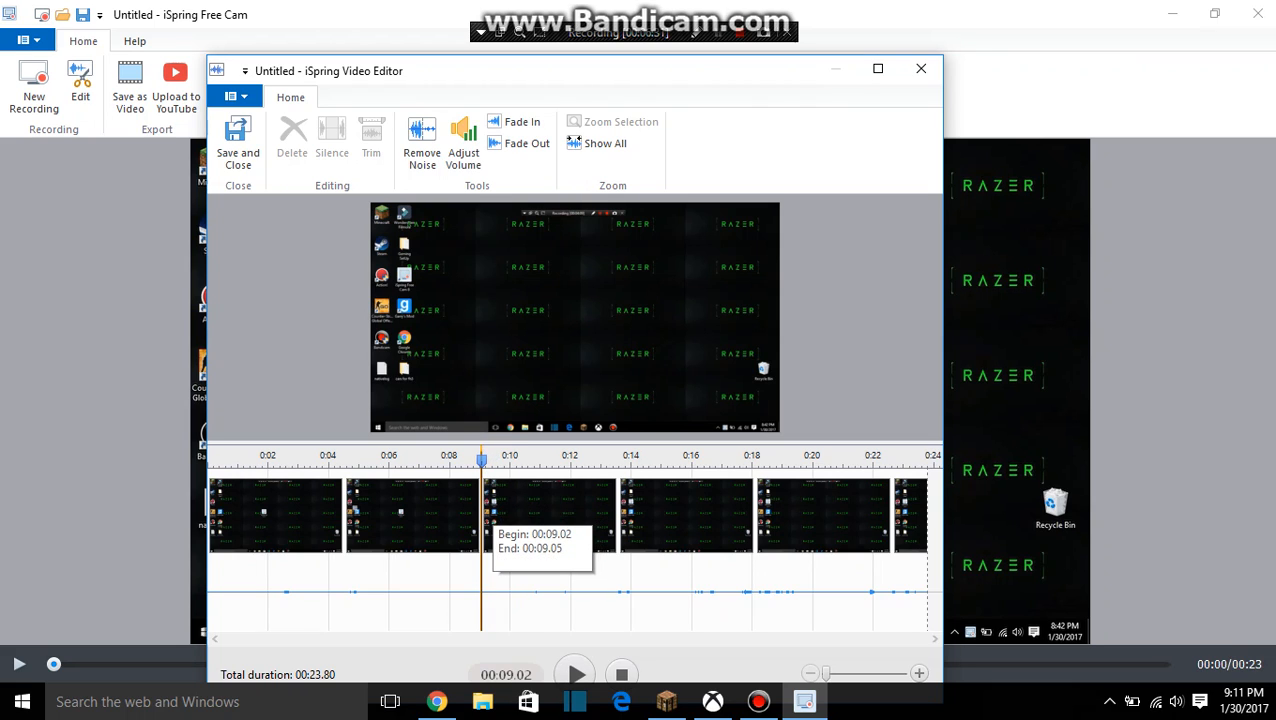
pyautogui.moveTo(481, 458); pyautogui.dragTo(569, 458)
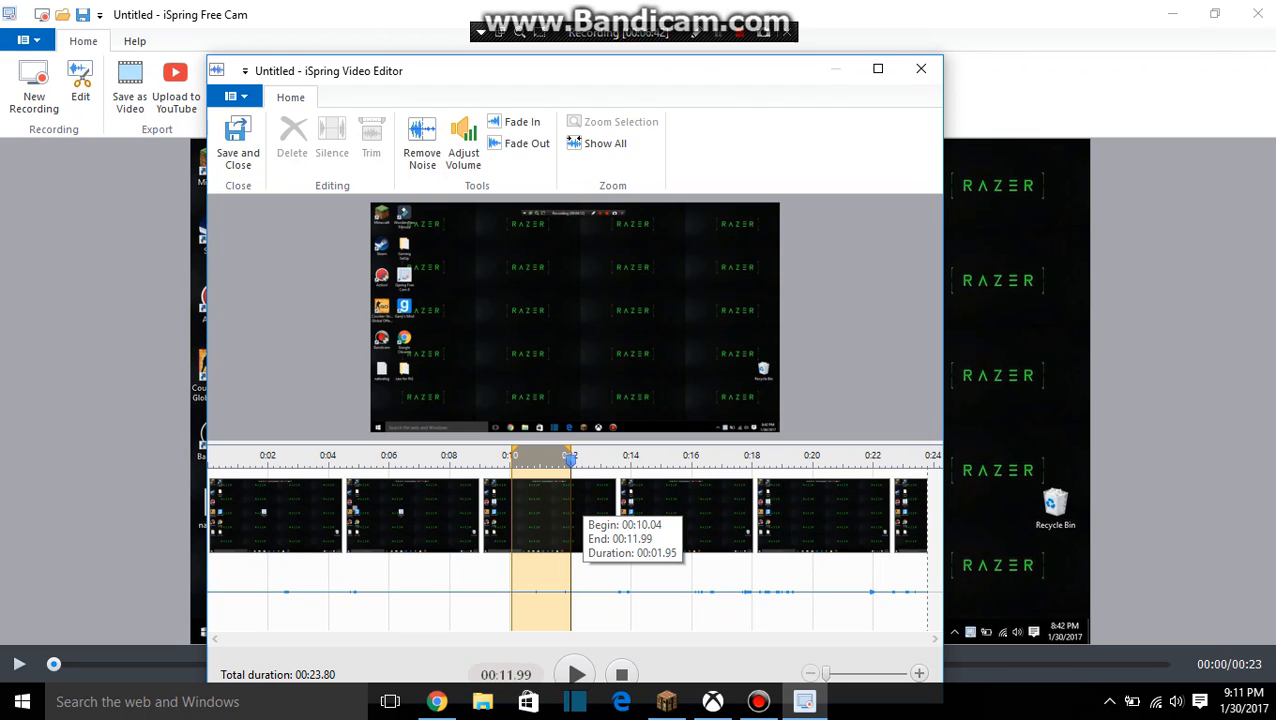
pyautogui.moveTo(570, 458); pyautogui.dragTo(571, 458)
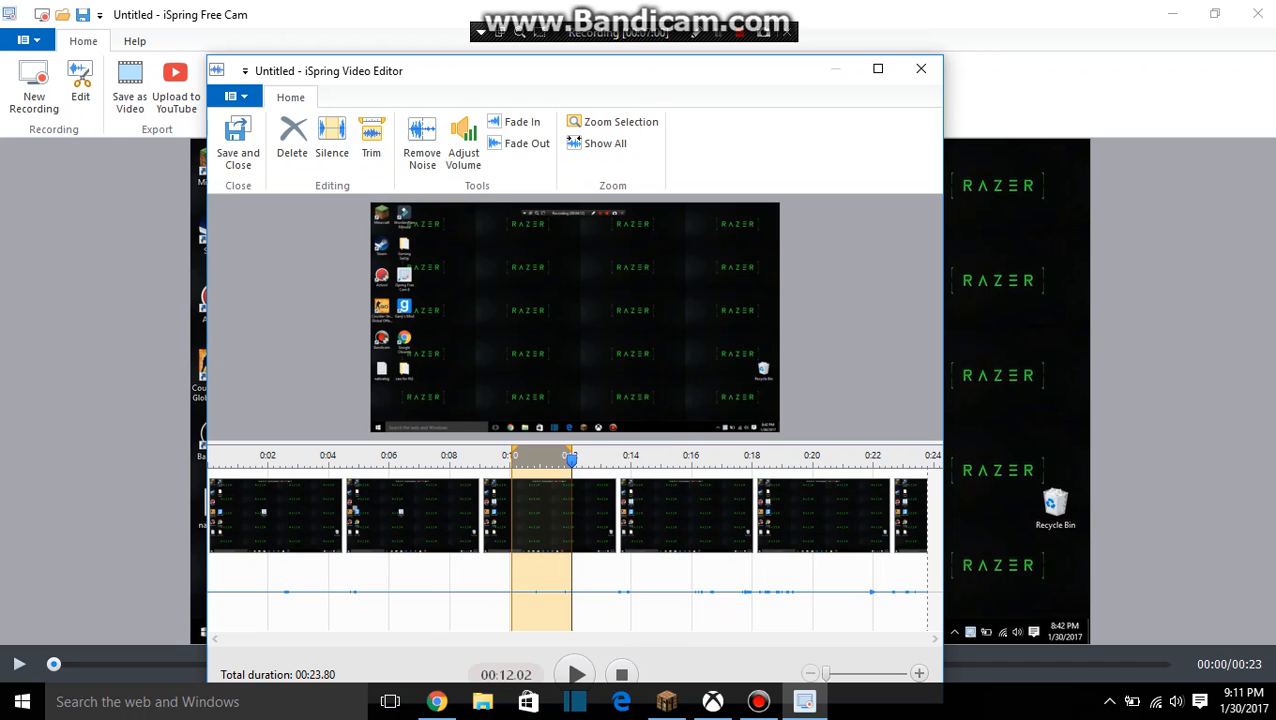
# Trim to the selected two-second clip and maximize the Video Editor window.
pyautogui.click(371, 140)
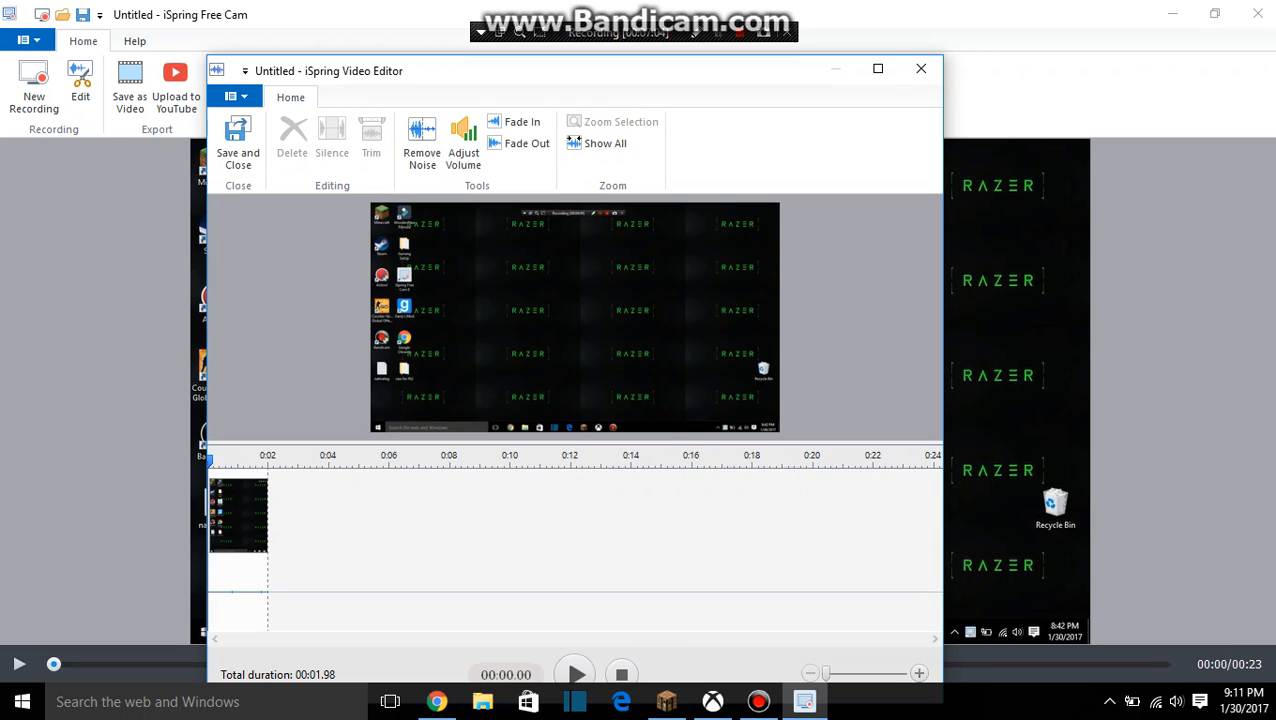
pyautogui.click(878, 68)
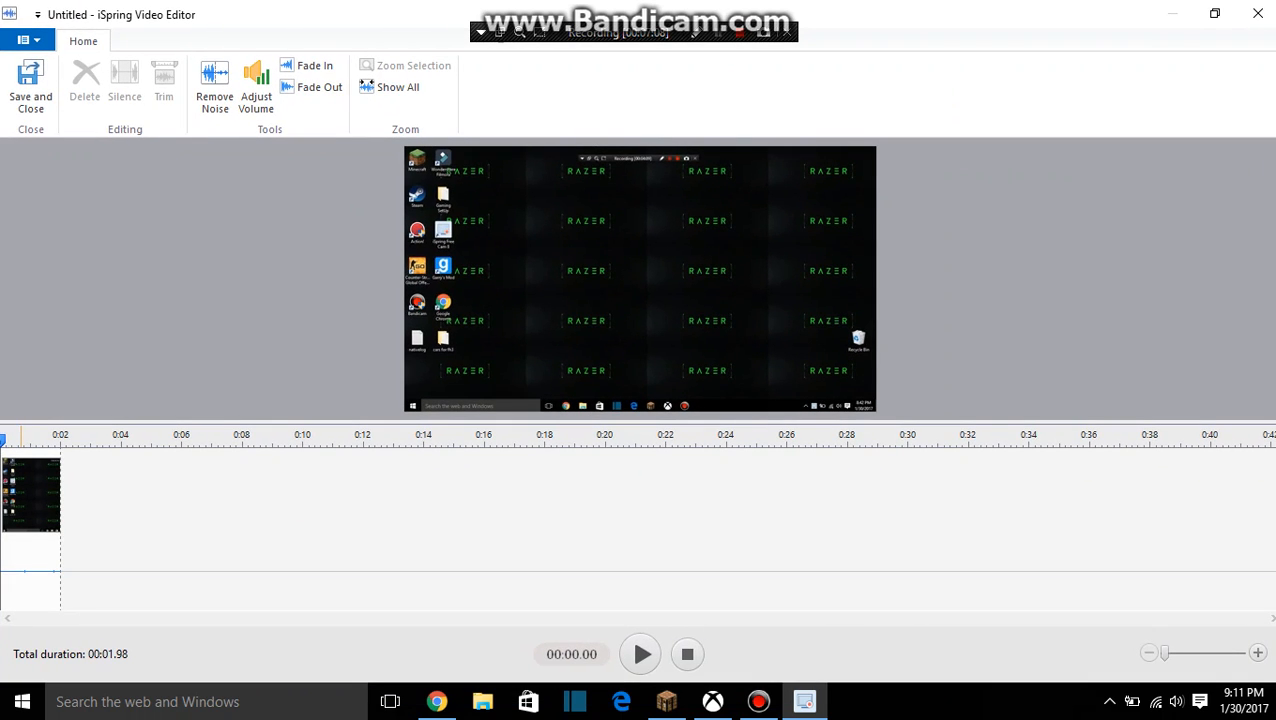
# Play back the trimmed two-second clip twice.
pyautogui.click(641, 654)
pyautogui.click(641, 654)
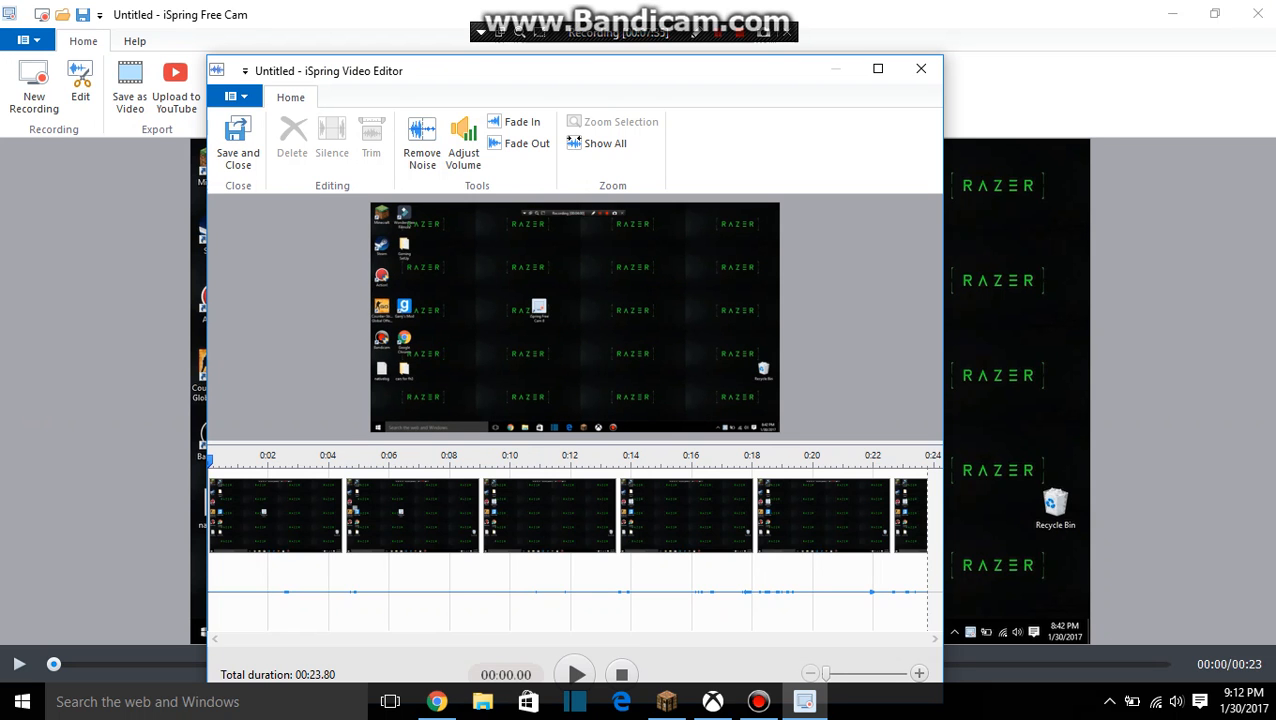
# Select roughly 0:01.6 to 0:18 on the timeline and trim the clip to 16.43 seconds.
pyautogui.moveTo(267, 560)
pyautogui.mouseDown()
pyautogui.moveTo(762, 590)
pyautogui.moveTo(572, 590)
pyautogui.mouseUp()
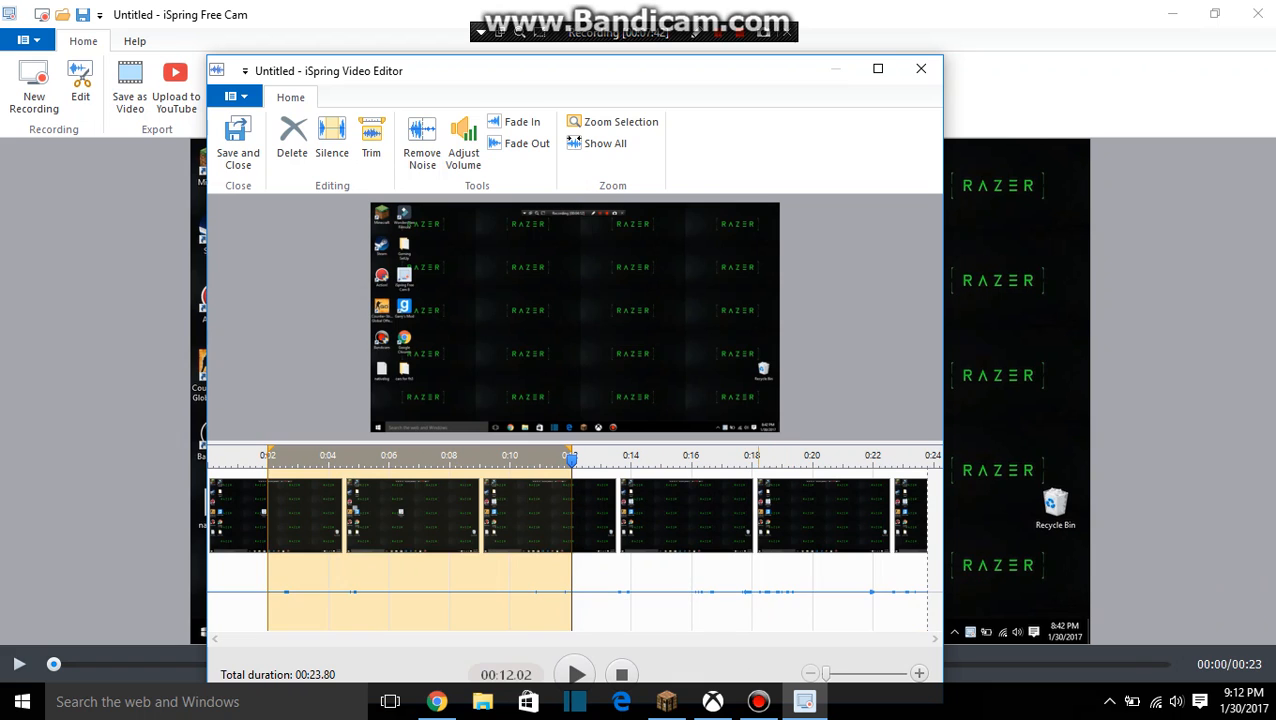
pyautogui.moveTo(740, 590); pyautogui.dragTo(258, 590)
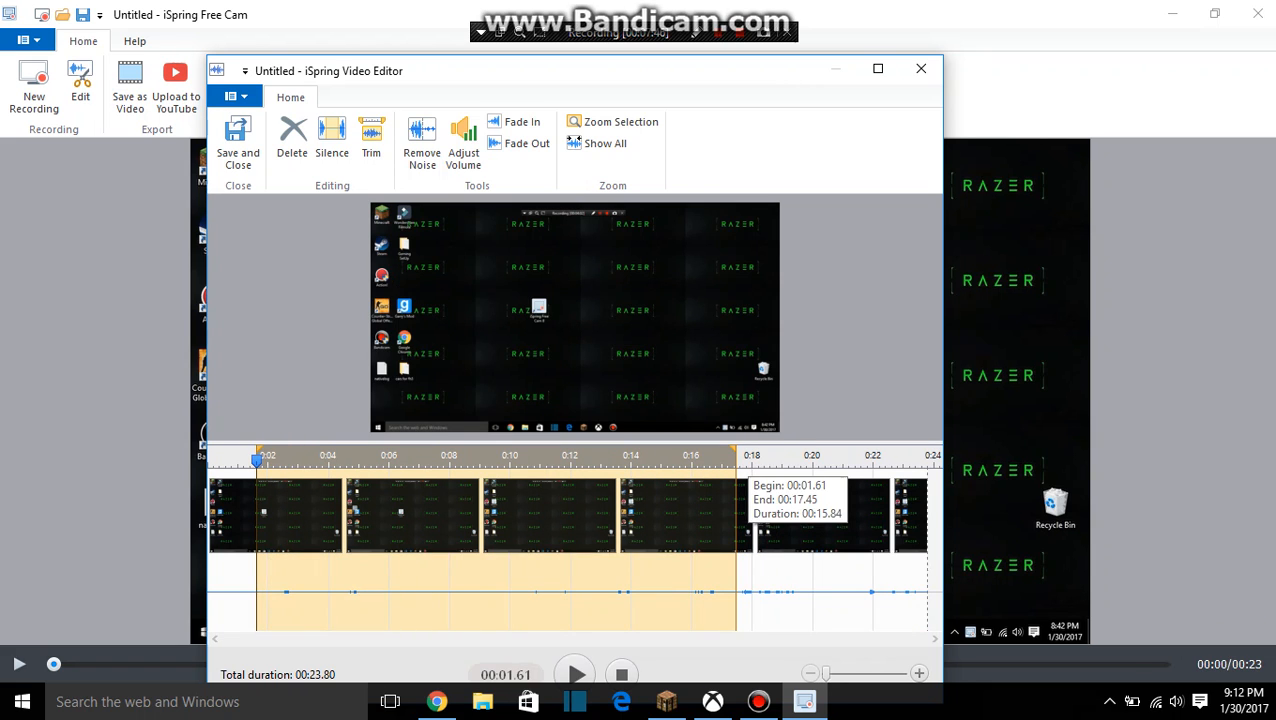
pyautogui.moveTo(736, 590); pyautogui.dragTo(754, 590)
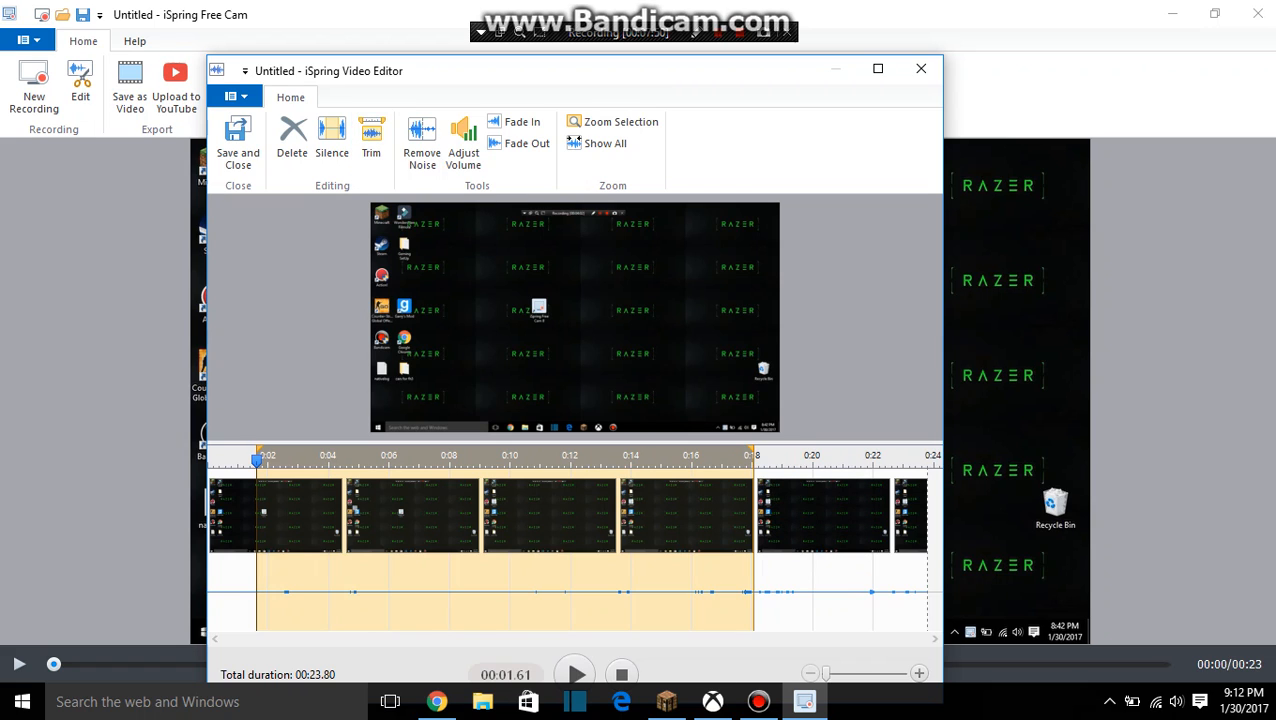
pyautogui.click(371, 140)
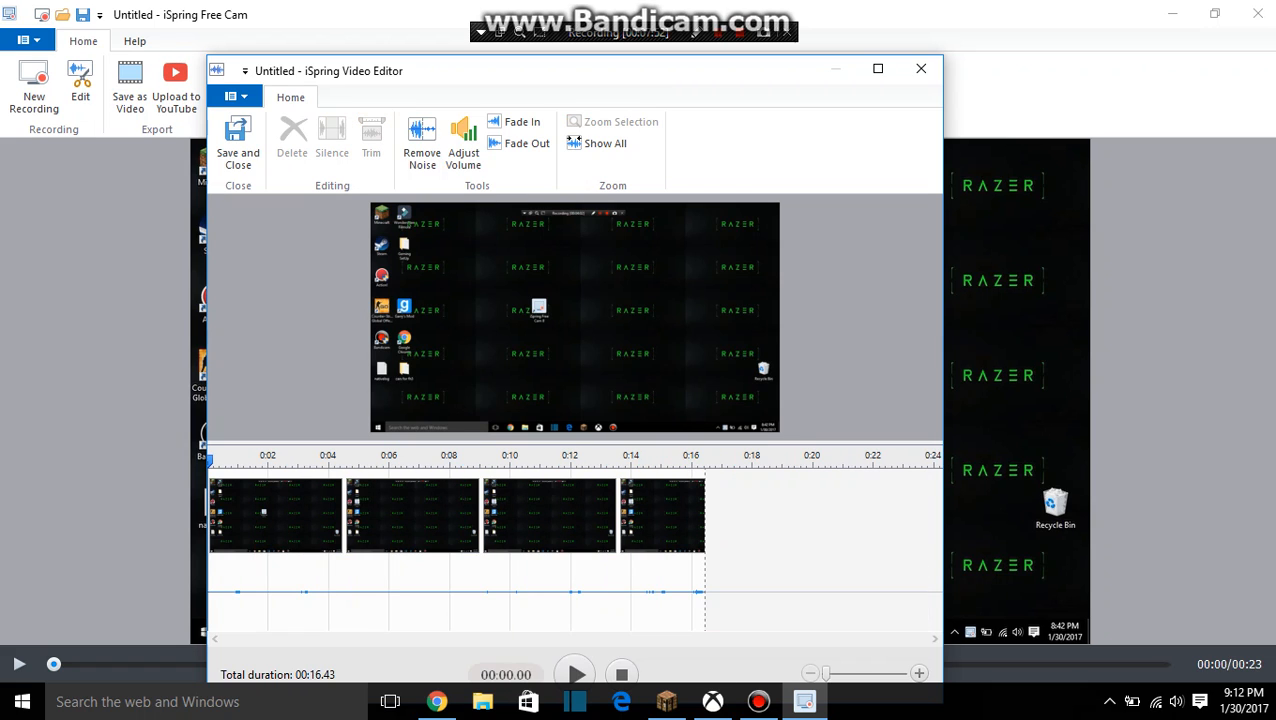
# Play the trimmed recording, then close the editor without keeping the trim.
pyautogui.press('space')
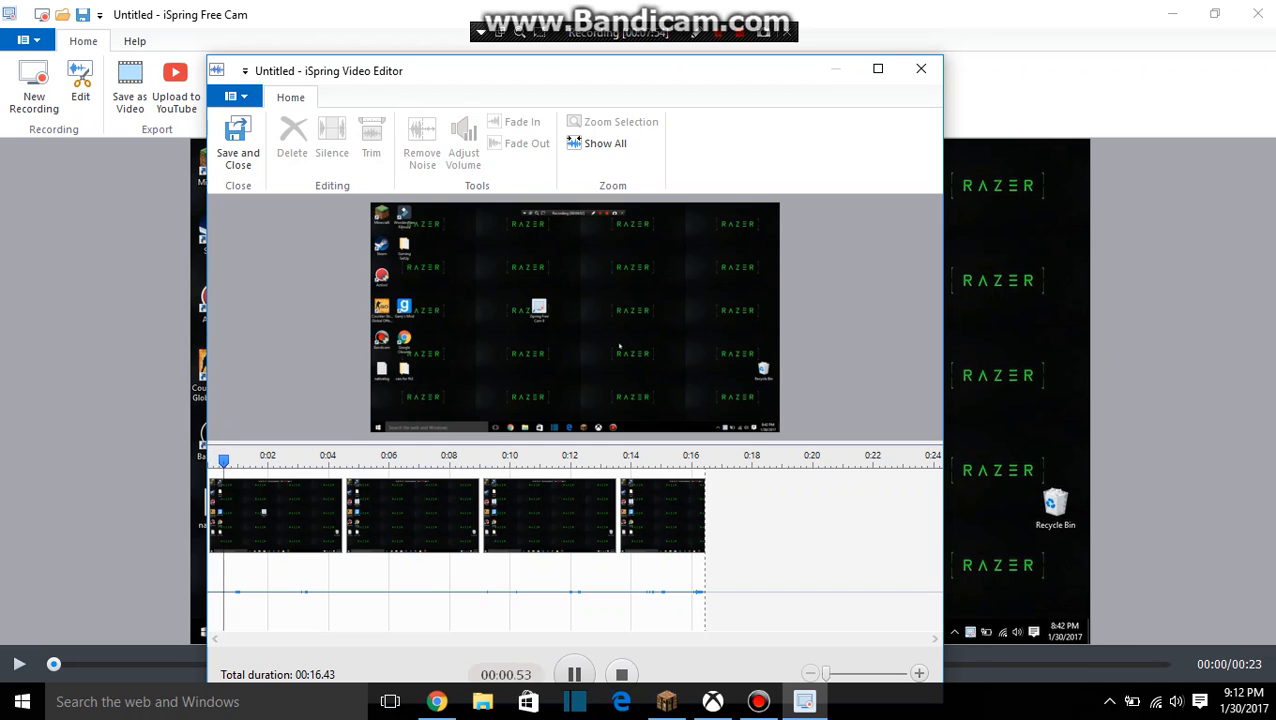
pyautogui.click(921, 68)
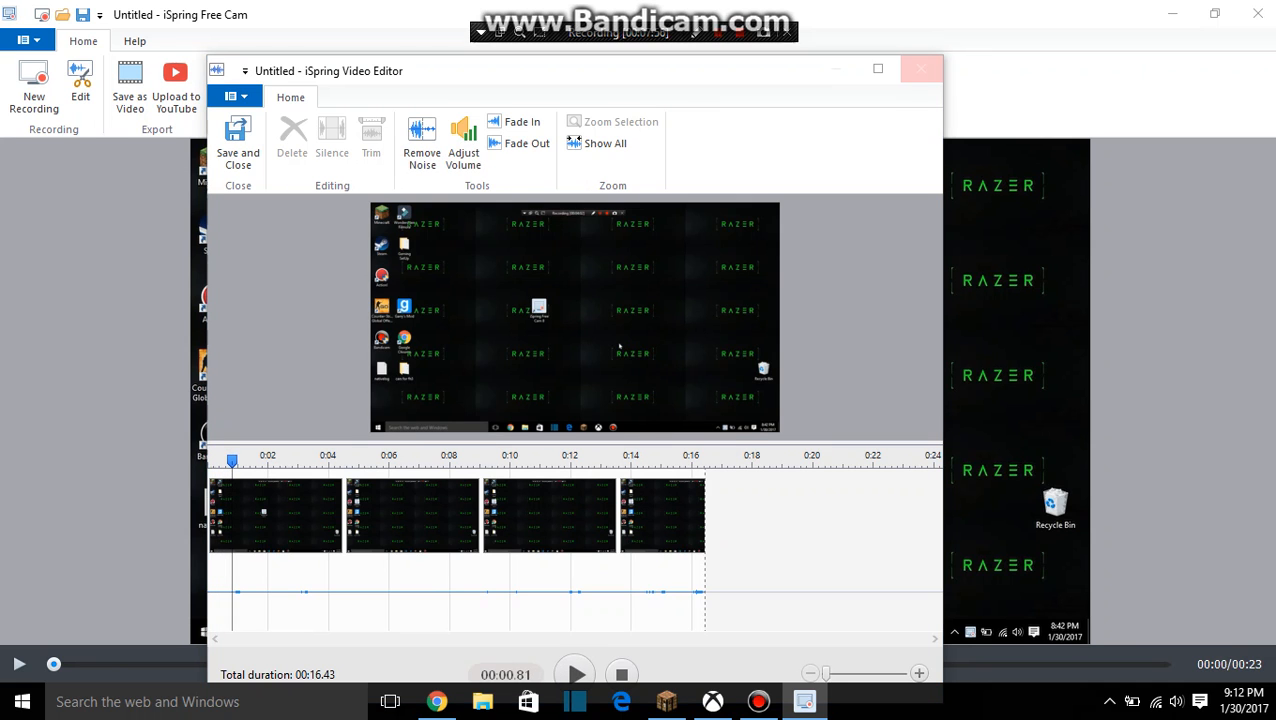
pyautogui.click(590, 428)
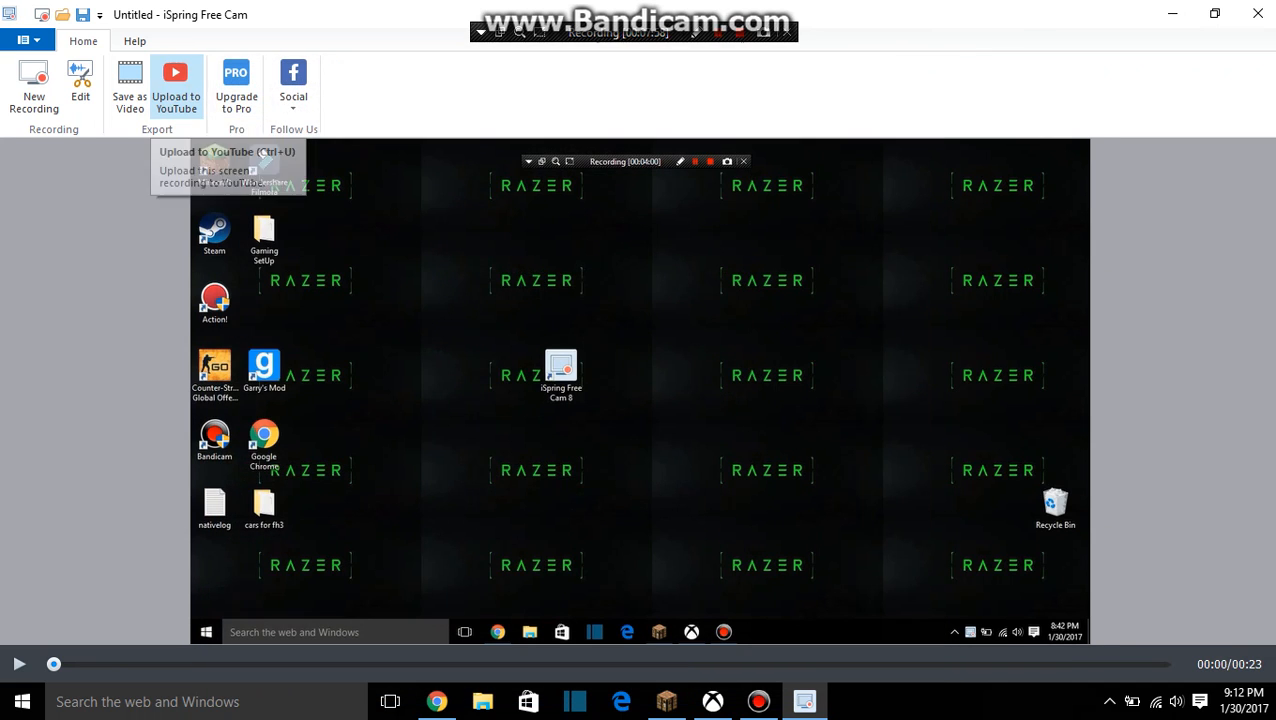
pyautogui.click(80, 85)
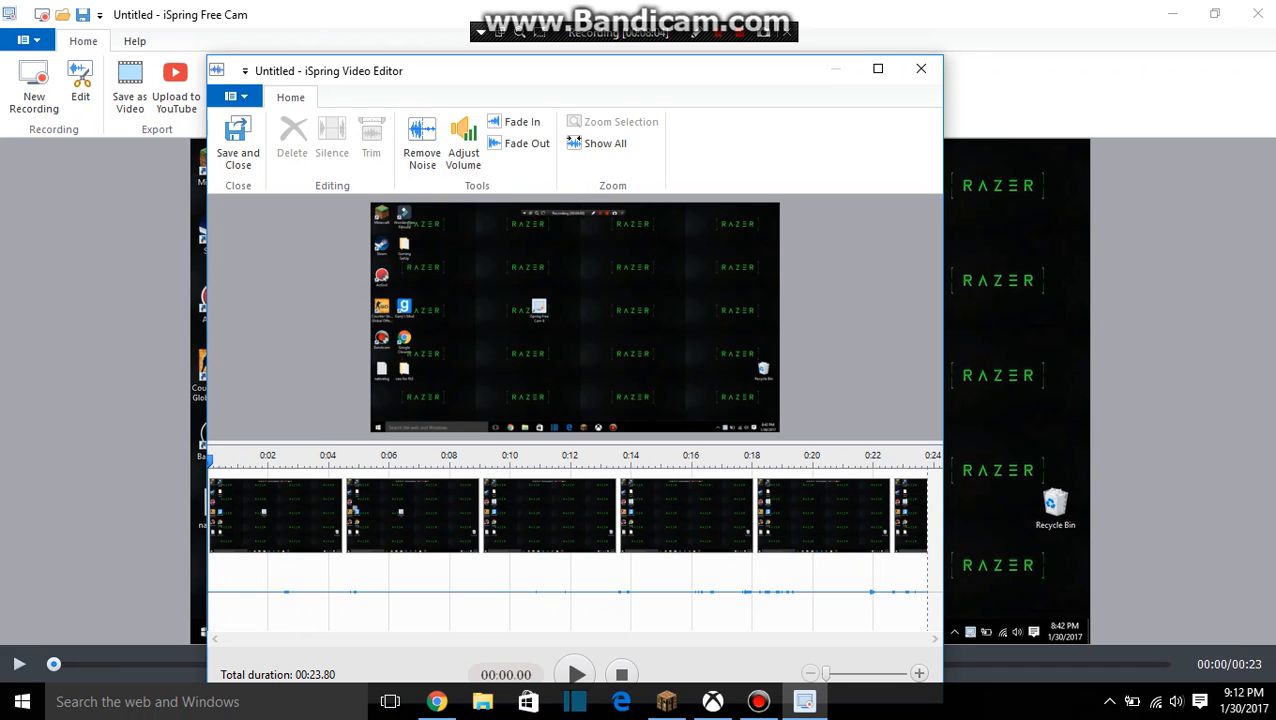
pyautogui.click(878, 68)
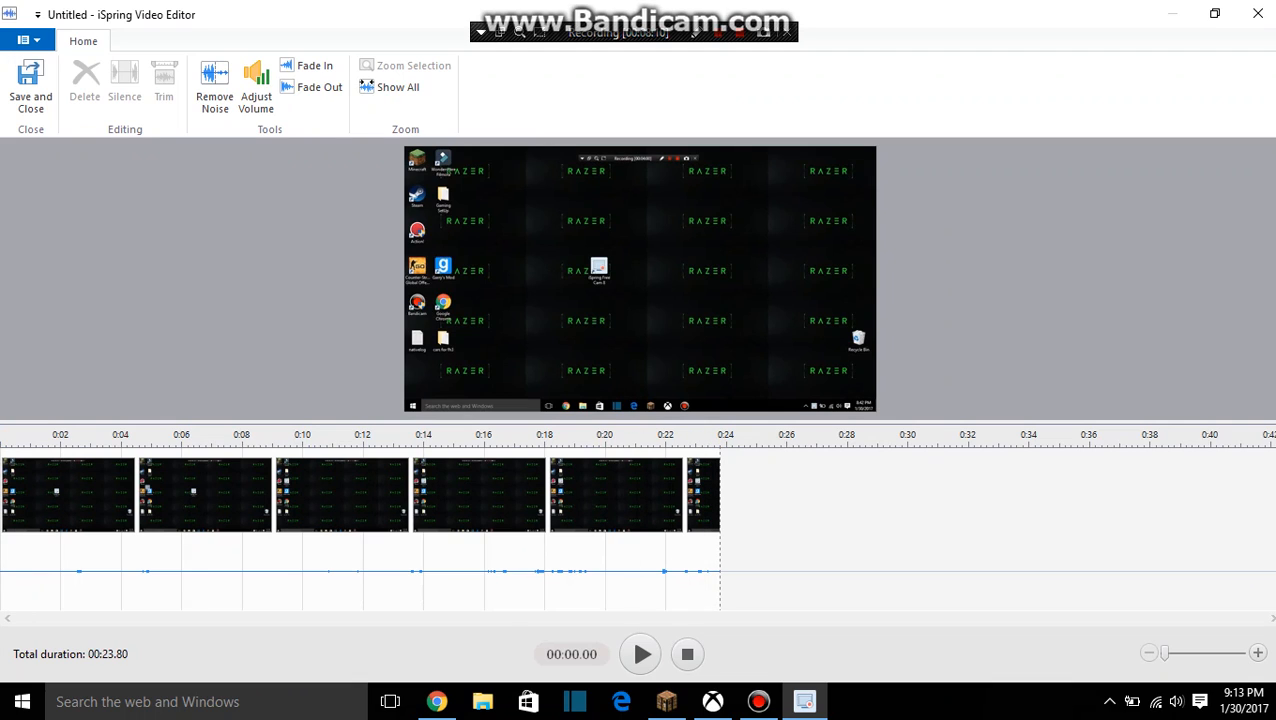
pyautogui.moveTo(4, 437); pyautogui.dragTo(183, 437)
# Close the editor and quit Free Cam, raising the 'Do you want to save the recording?' prompt.
pyautogui.click(1258, 13)
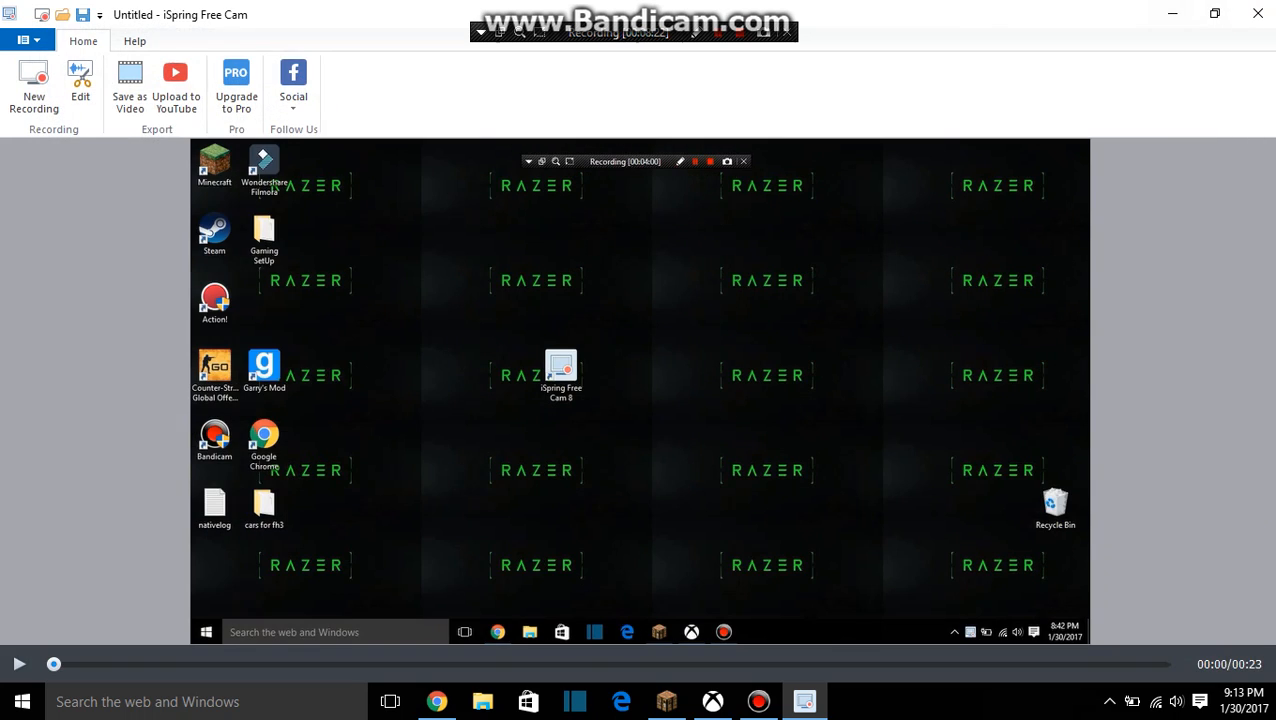
pyautogui.click(130, 100)
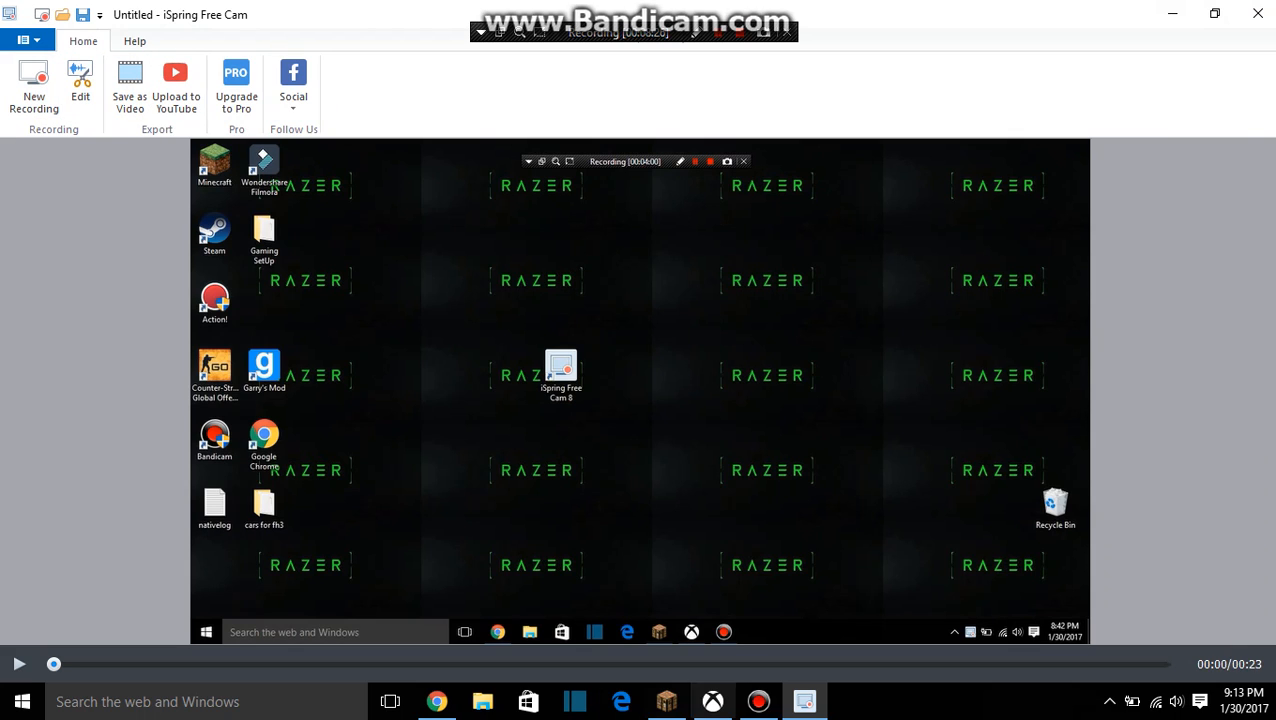
pyautogui.click(1258, 13)
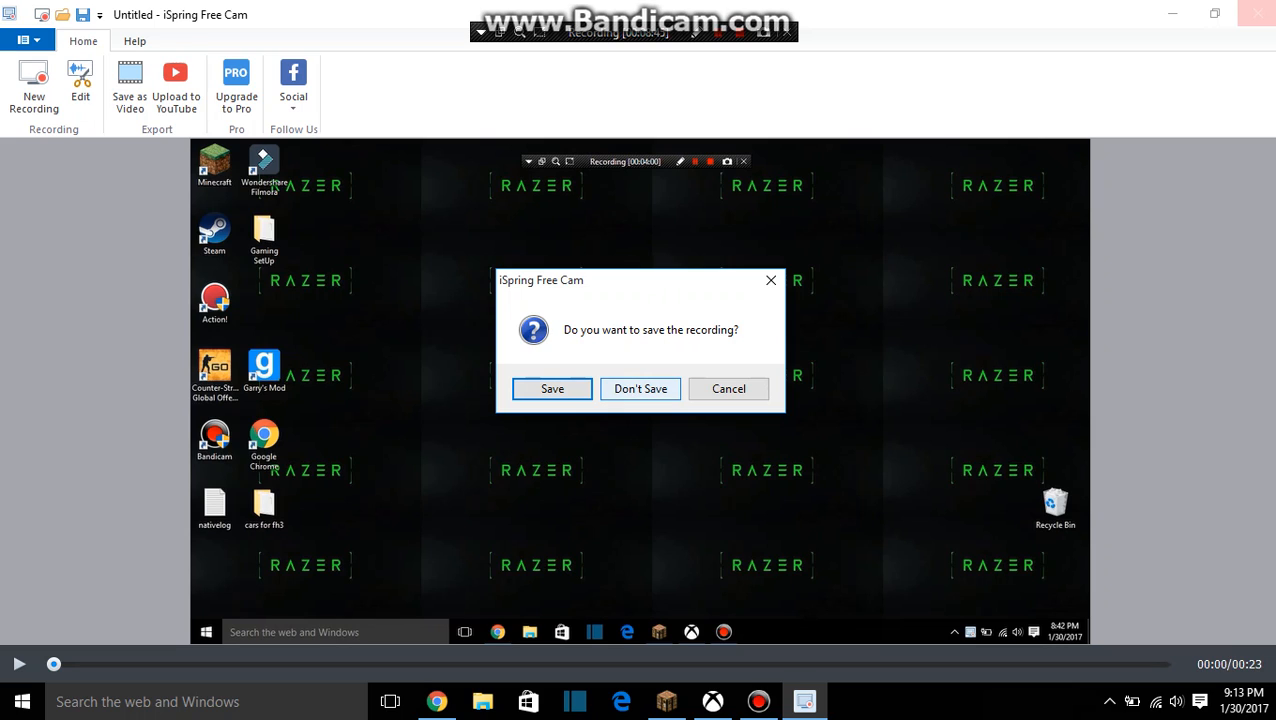
# Choose Save, browse from Videos to Desktop, and save the recording there.
pyautogui.click(552, 388)
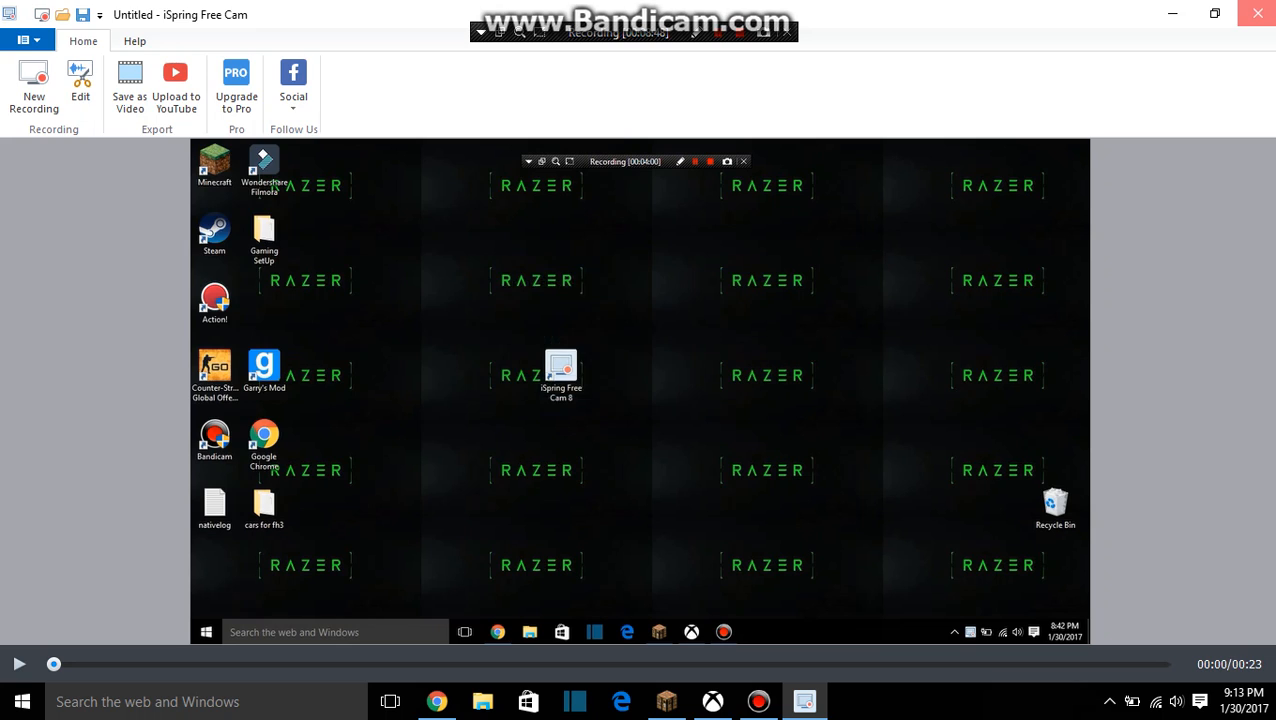
pyautogui.click(73, 276)
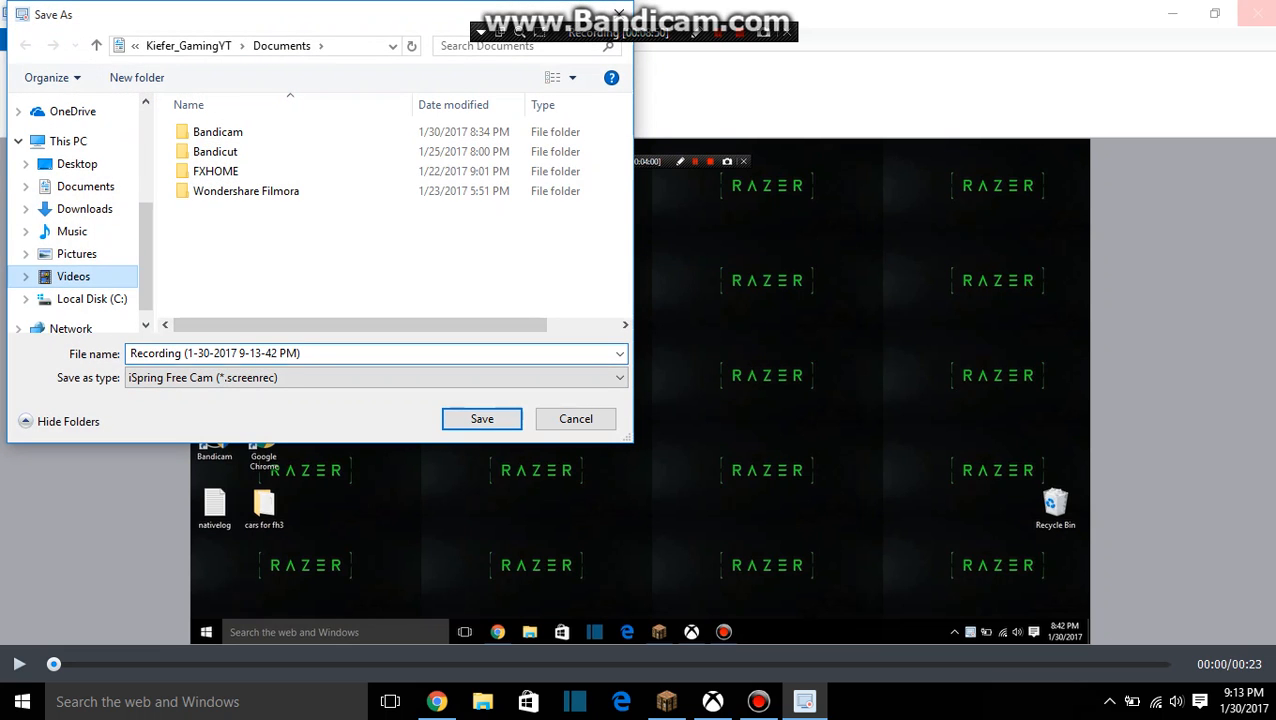
pyautogui.click(77, 163)
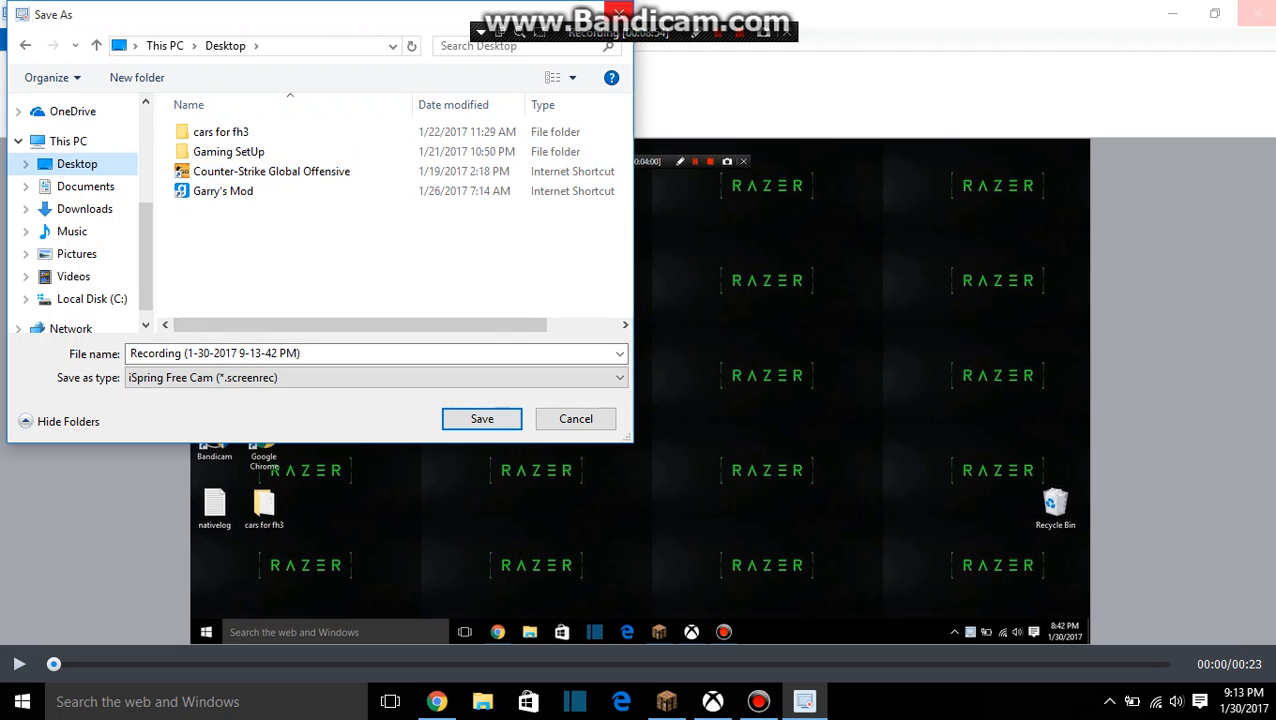
pyautogui.click(482, 418)
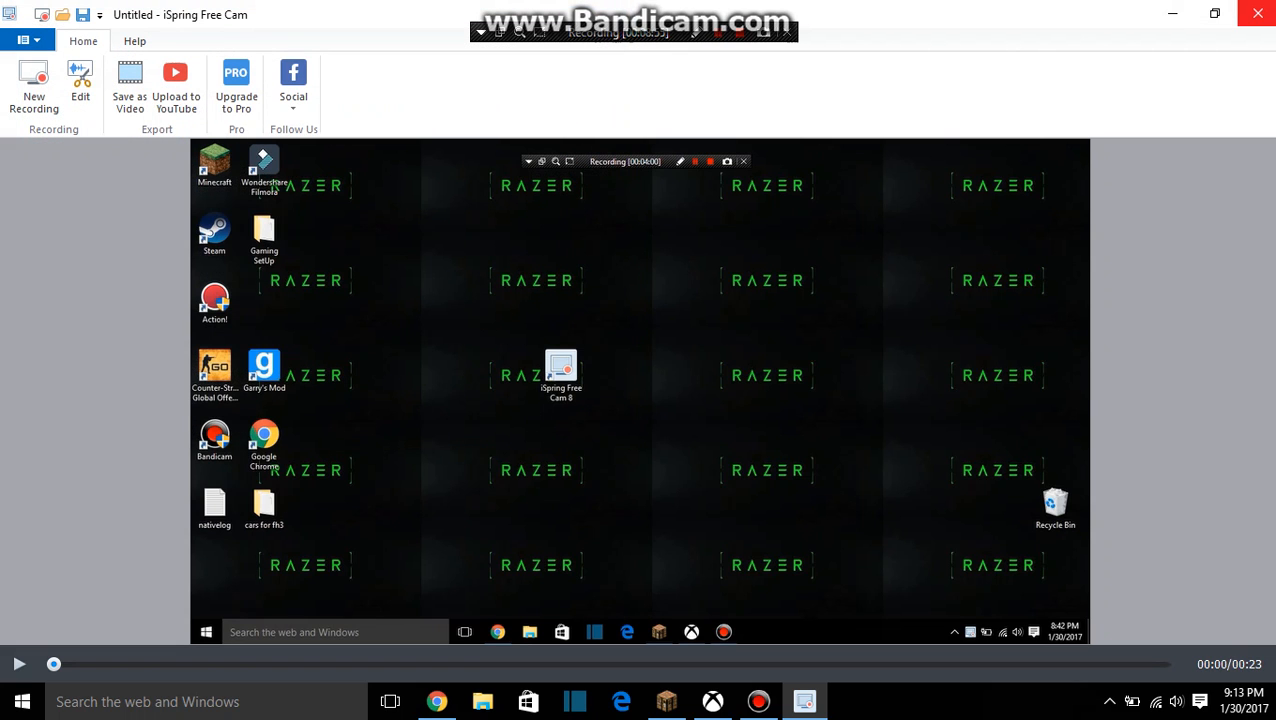